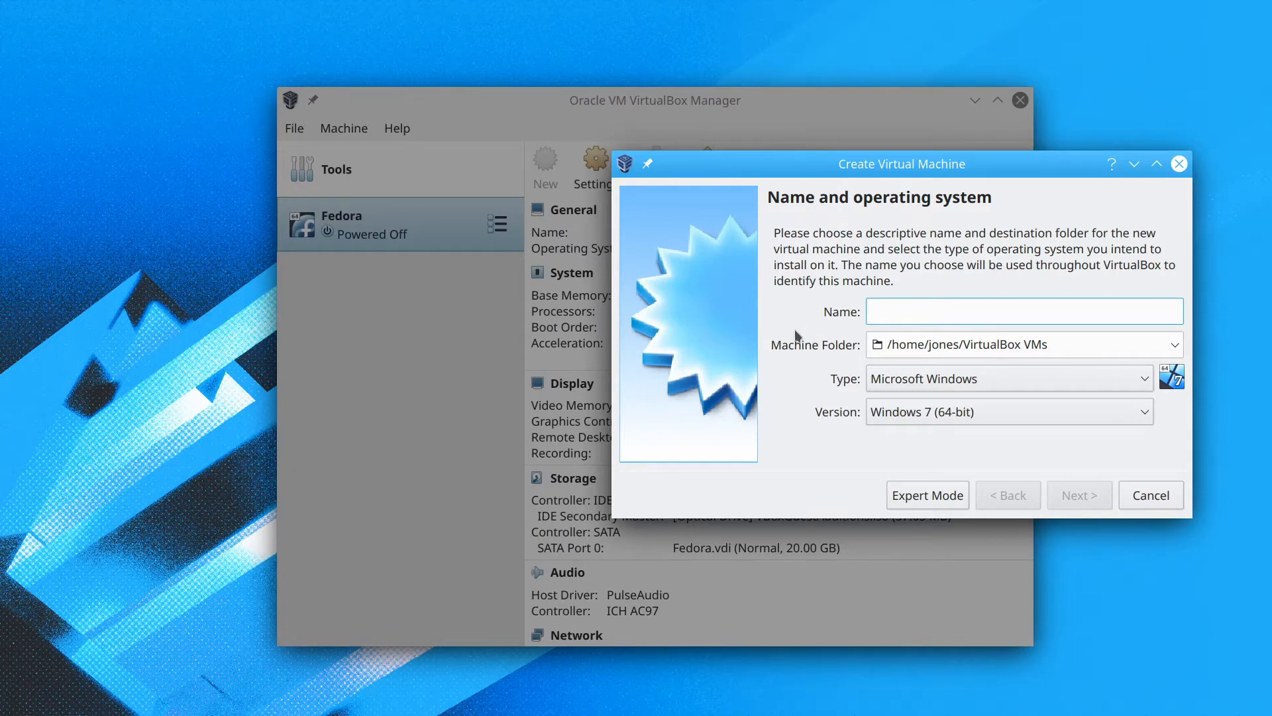
# Name the new machine Ubuntu, give it 4096 MB of memory, and choose to create a virtual hard disk.
pyautogui.write('Ubuntu')
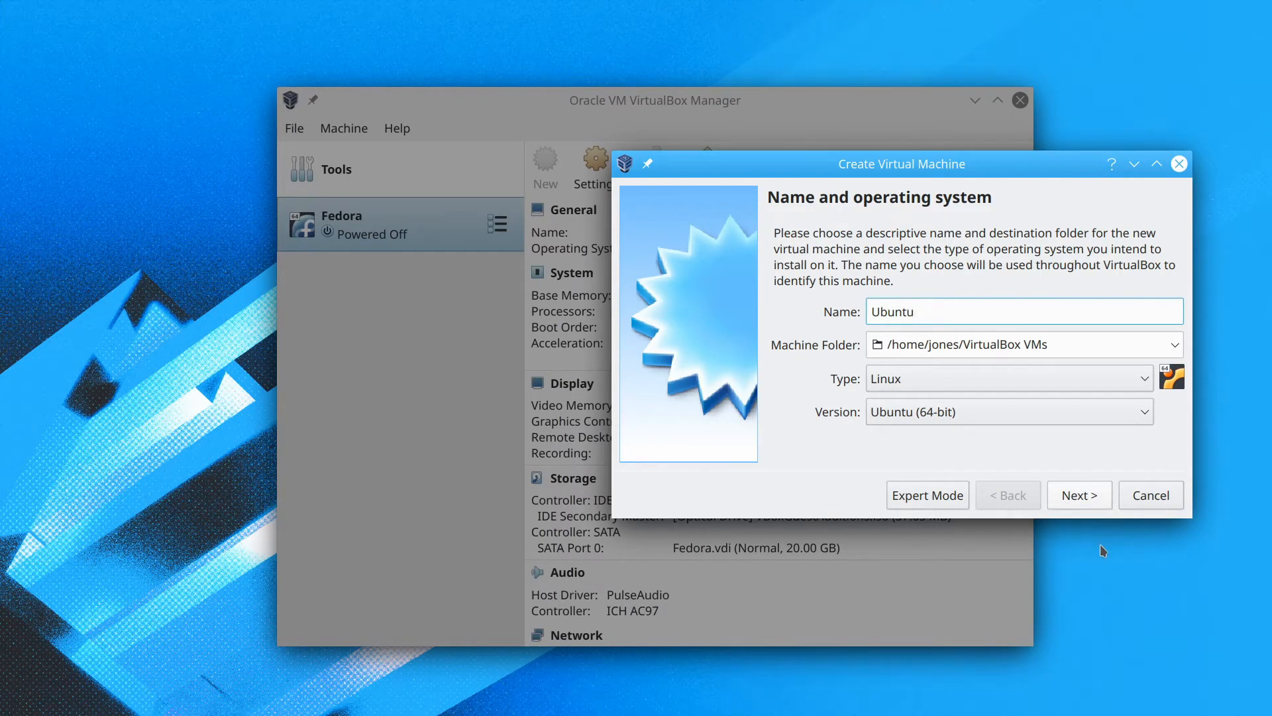
pyautogui.click(1084, 492)
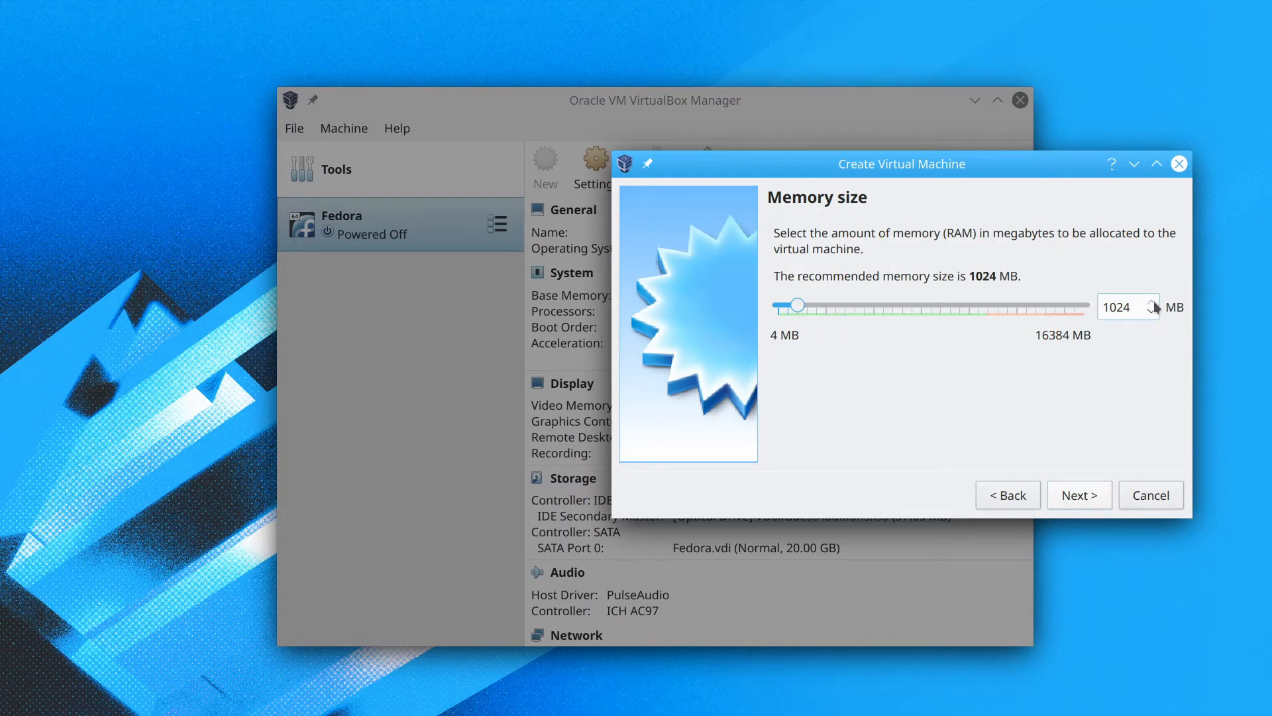
pyautogui.press('BackSpace')
pyautogui.press('BackSpace')
pyautogui.press('BackSpace')
pyautogui.press('BackSpace')
pyautogui.write('4096')
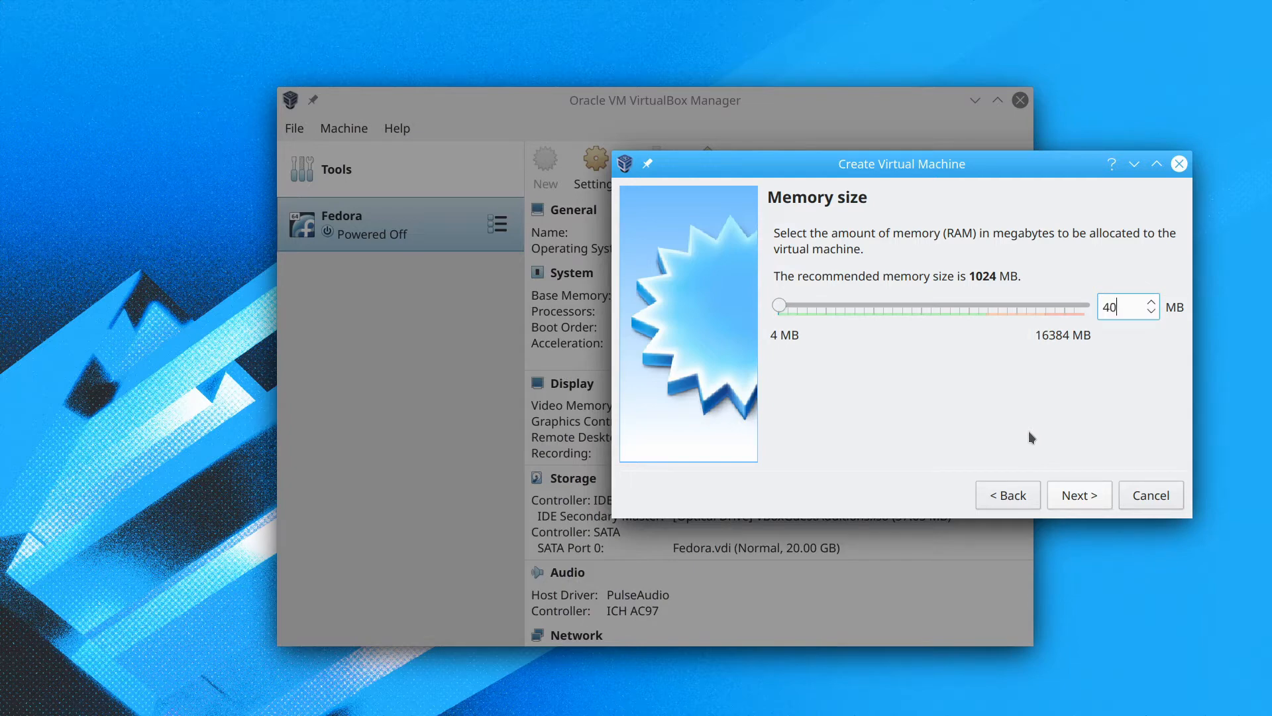
pyautogui.click(1072, 496)
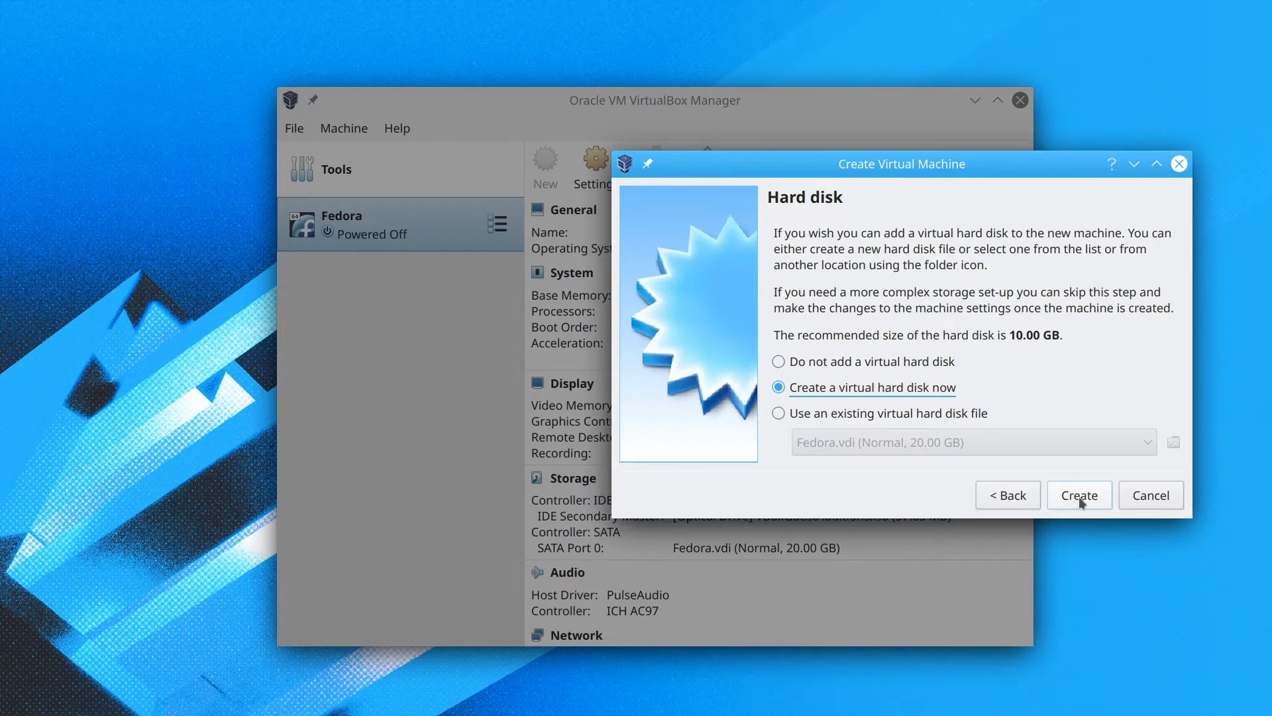
pyautogui.click(1082, 503)
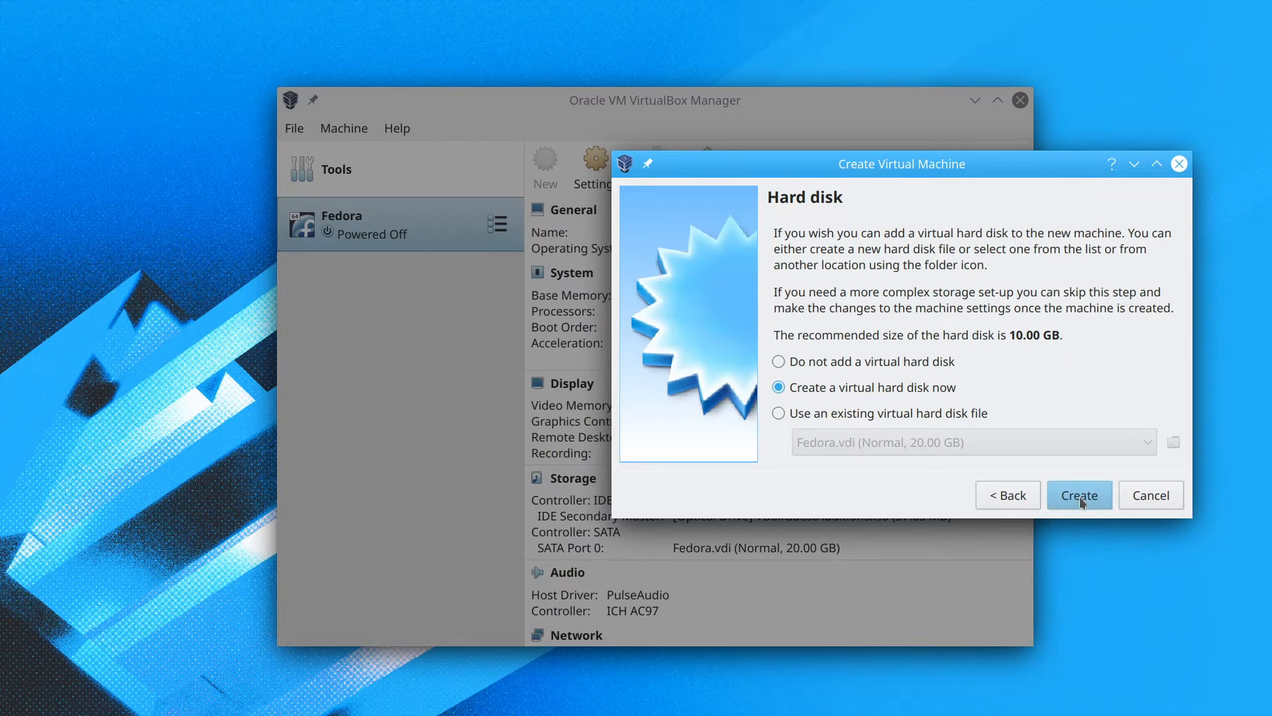
# Keep the default disk file type and dynamic allocation, and save the disk file on the Storage drive.
pyautogui.click(1081, 501)
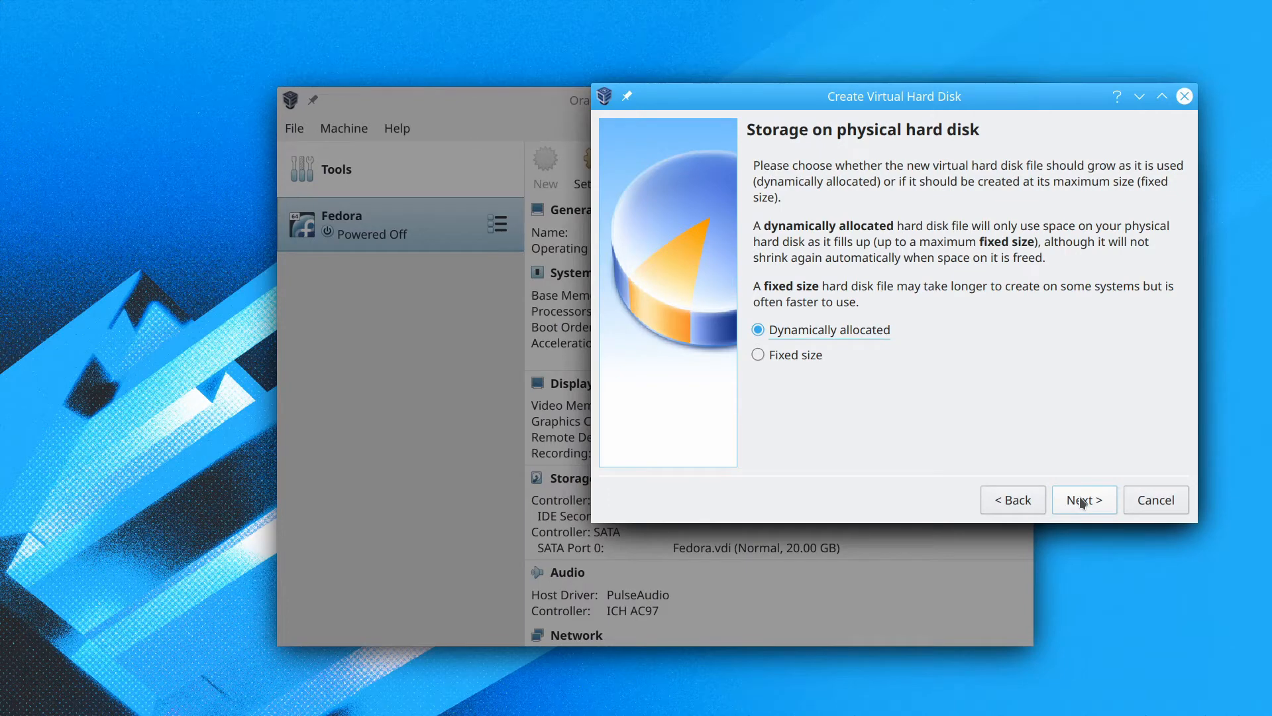
pyautogui.click(1082, 502)
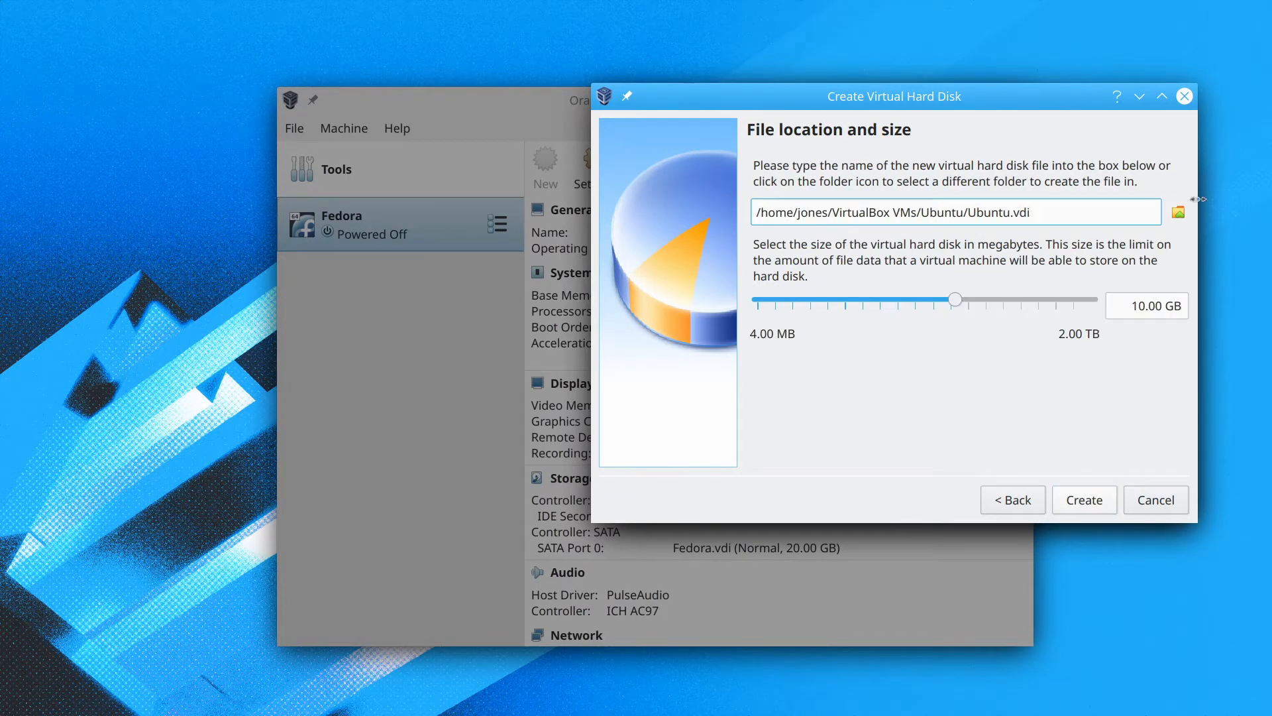
pyautogui.click(1178, 212)
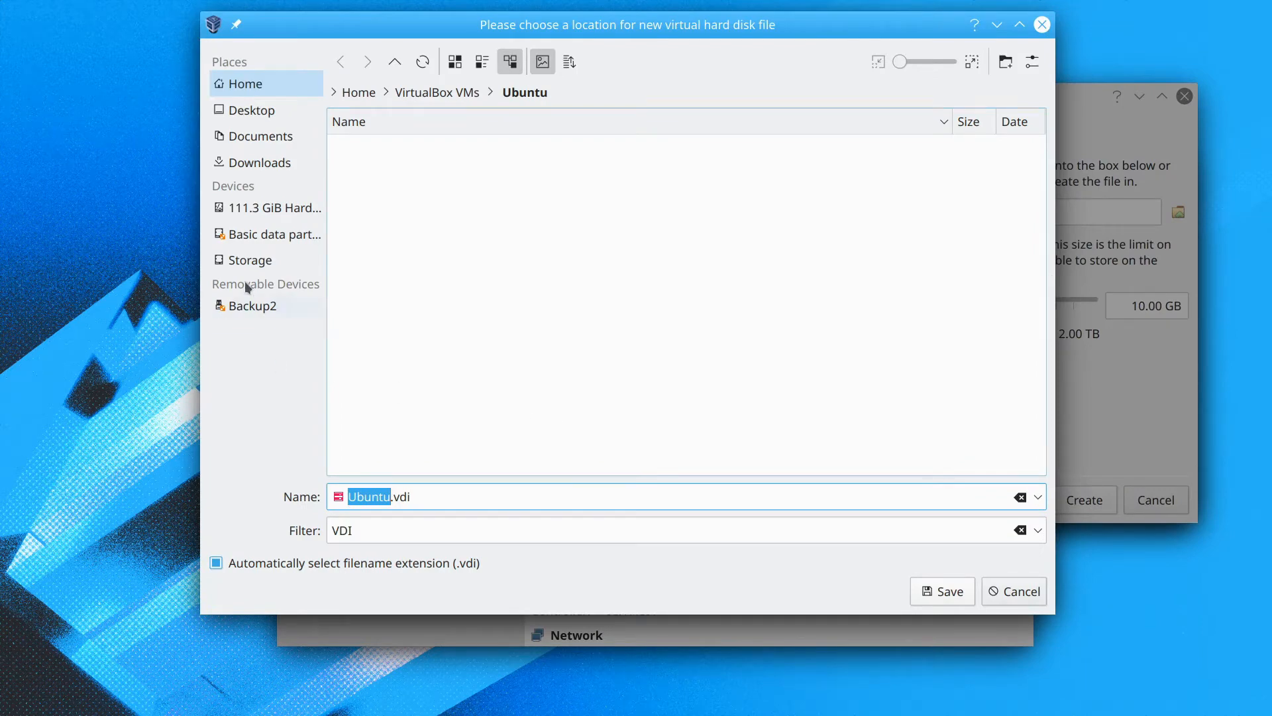
pyautogui.click(248, 261)
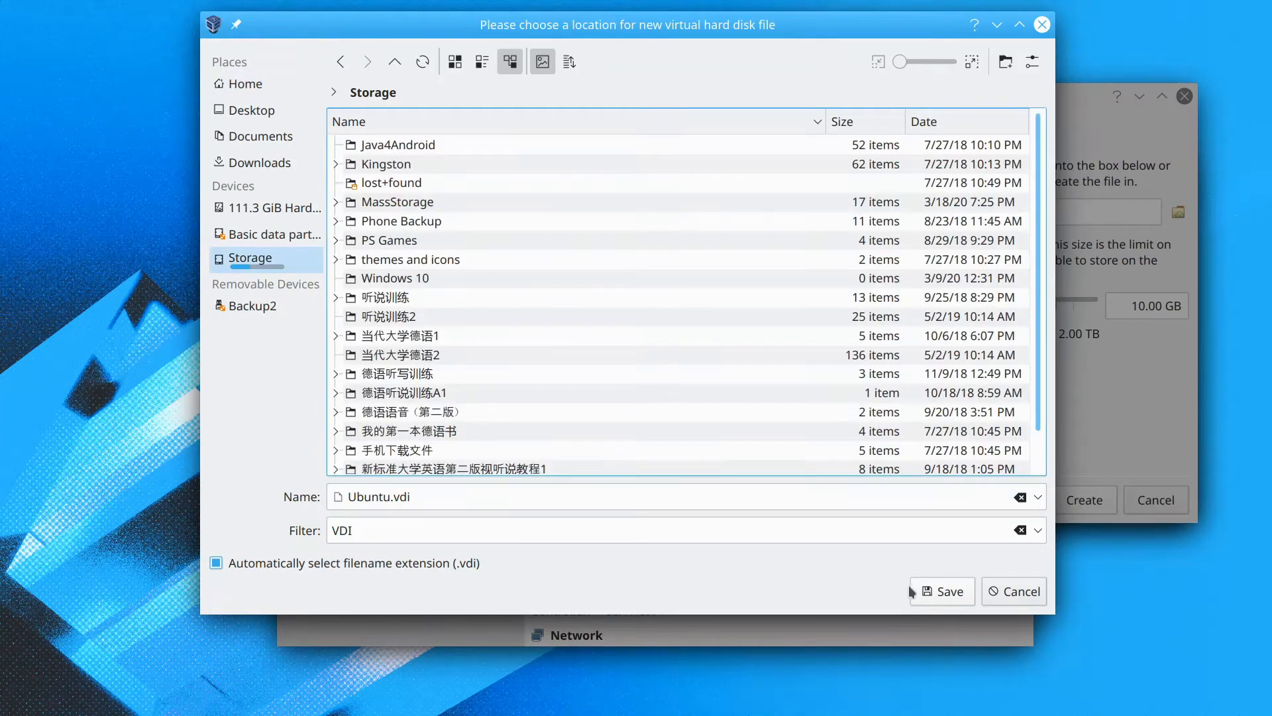
pyautogui.click(927, 590)
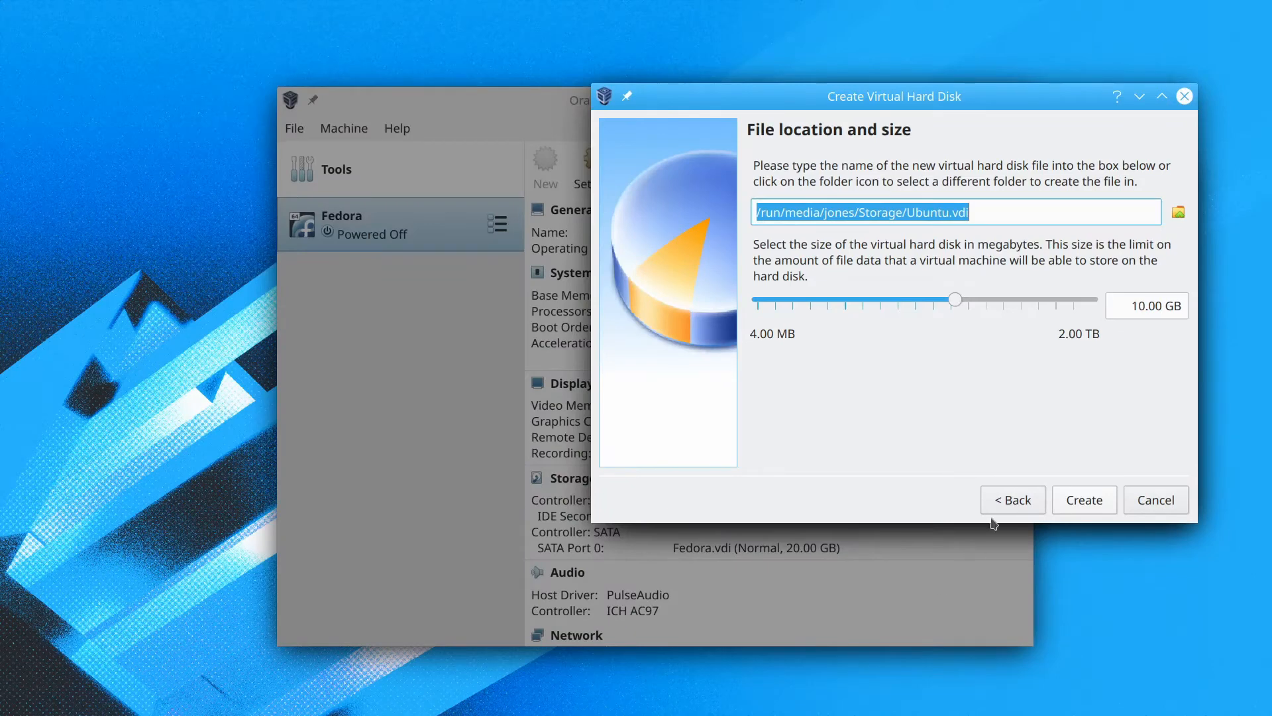
# Set the virtual disk size to 20.00 GB and create the machine.
pyautogui.click(1134, 306)
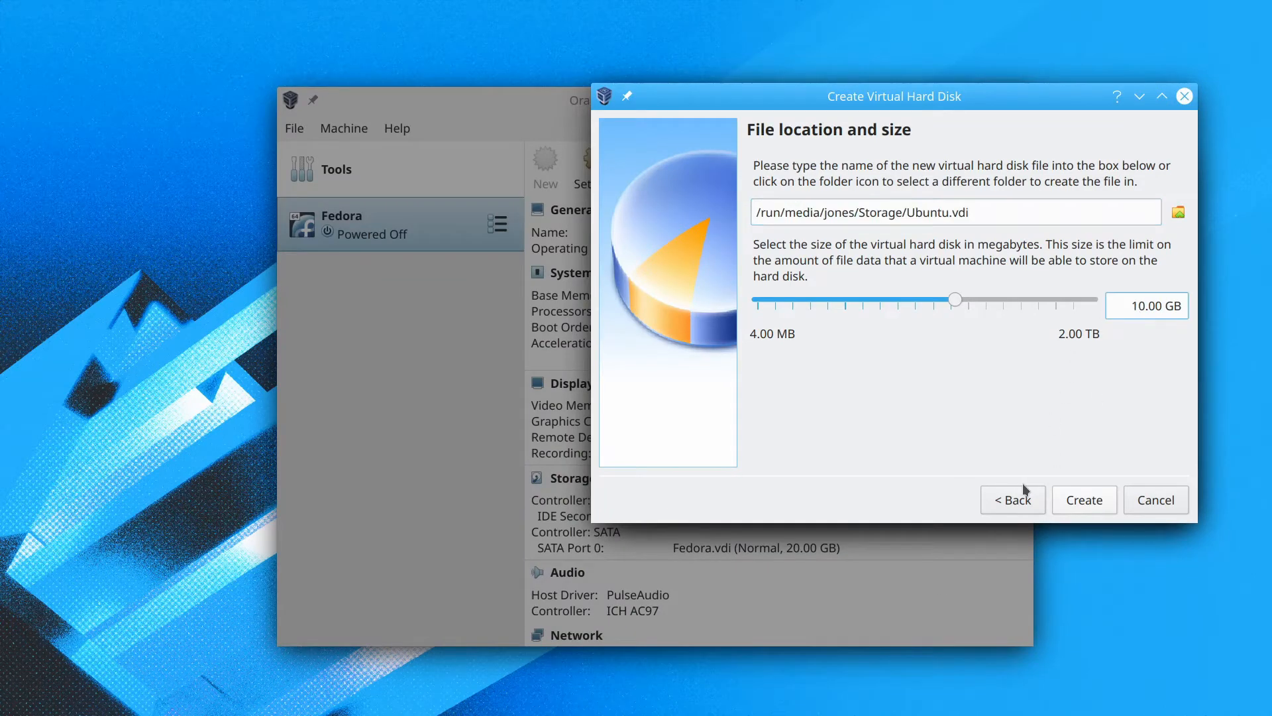
pyautogui.press('BackSpace')
pyautogui.write('2')
pyautogui.click(1064, 495)
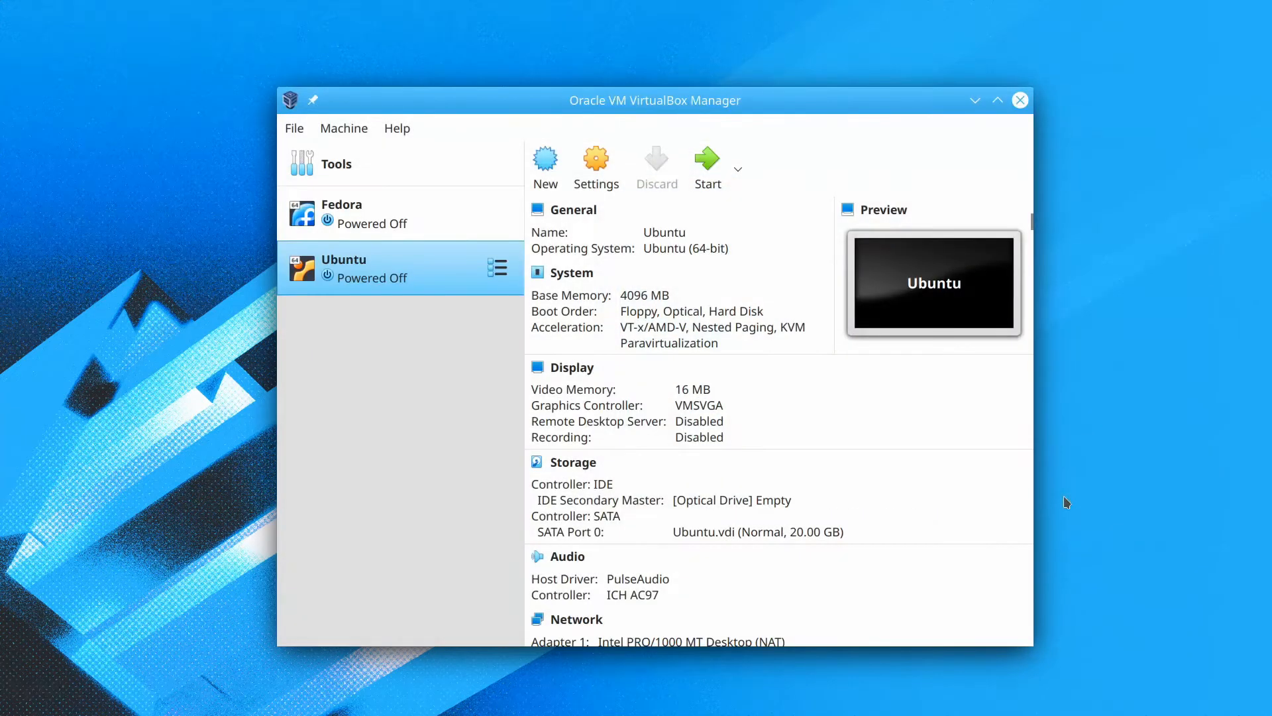
# Start the machine and add ubuntu-20.04-desktop-amd64.iso as an optical disk image.
pyautogui.click(707, 163)
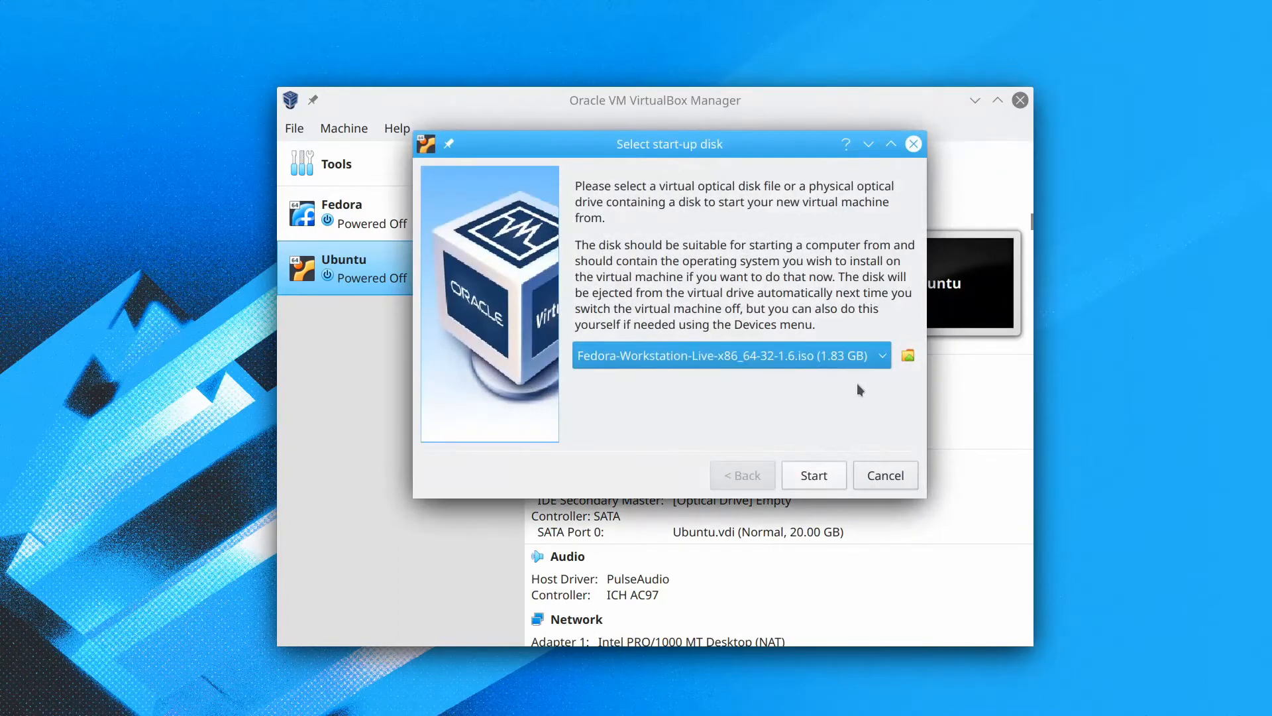
pyautogui.click(911, 352)
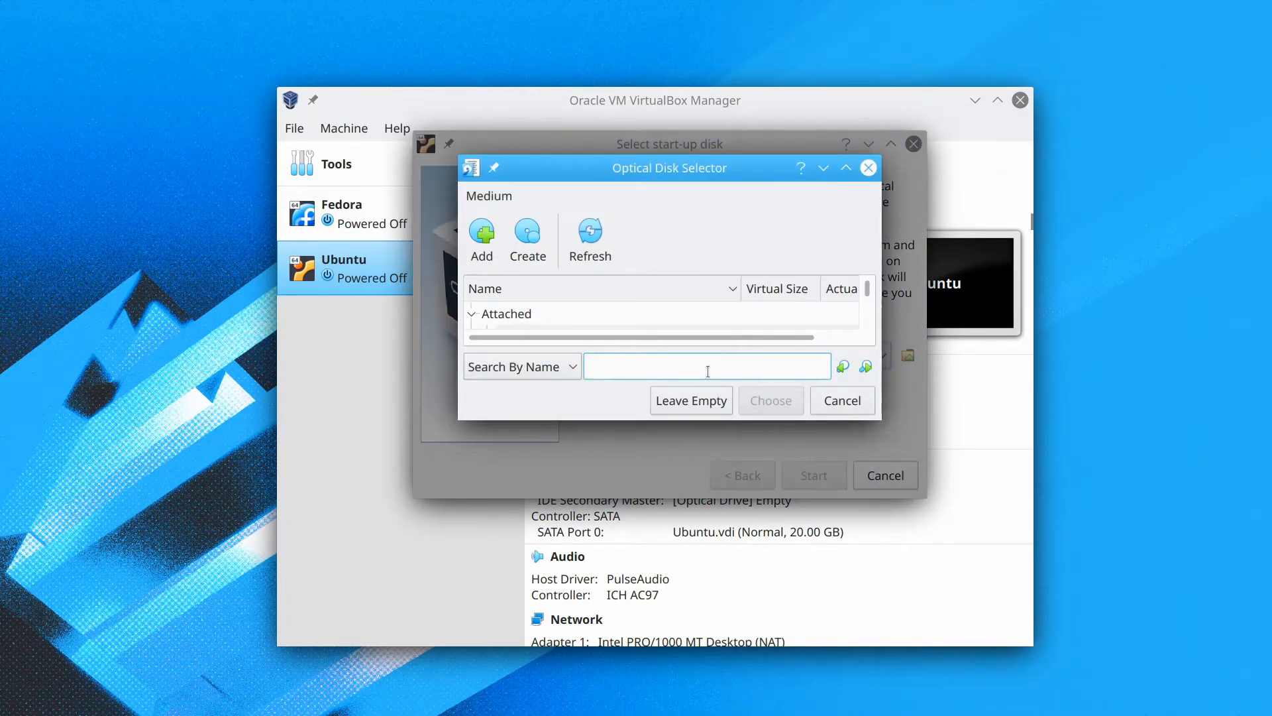
pyautogui.click(482, 236)
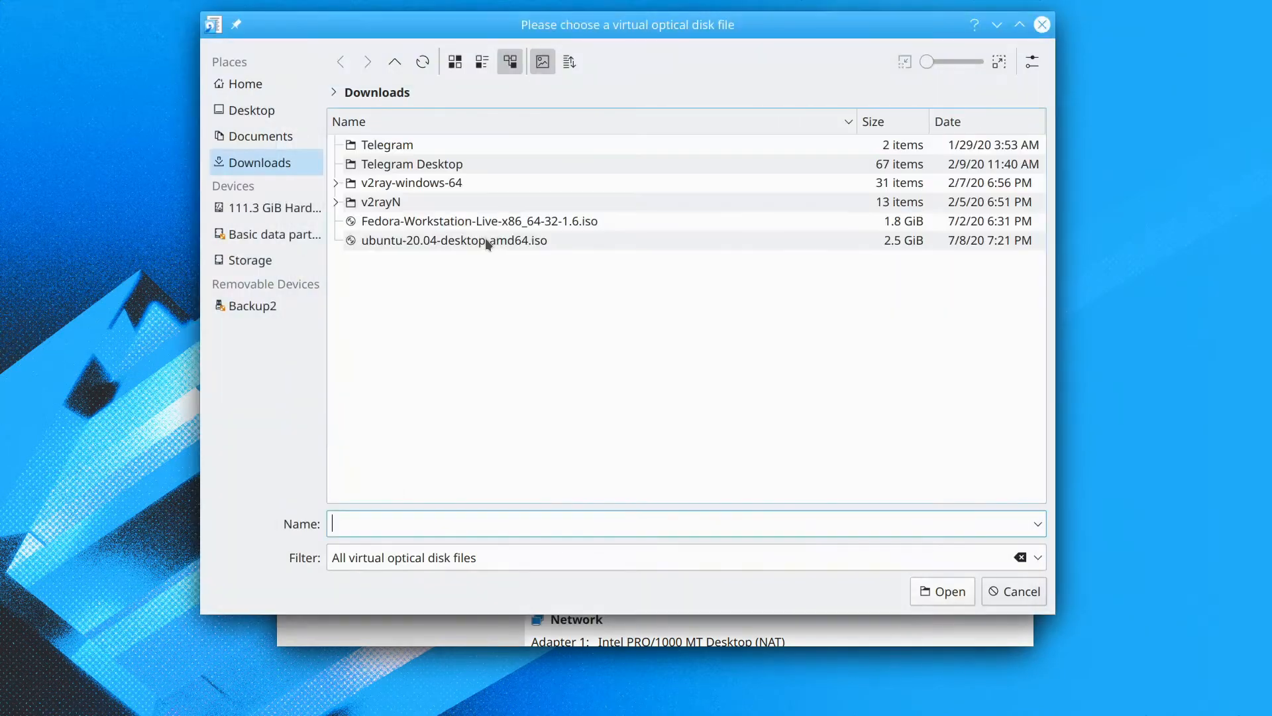
pyautogui.click(440, 241)
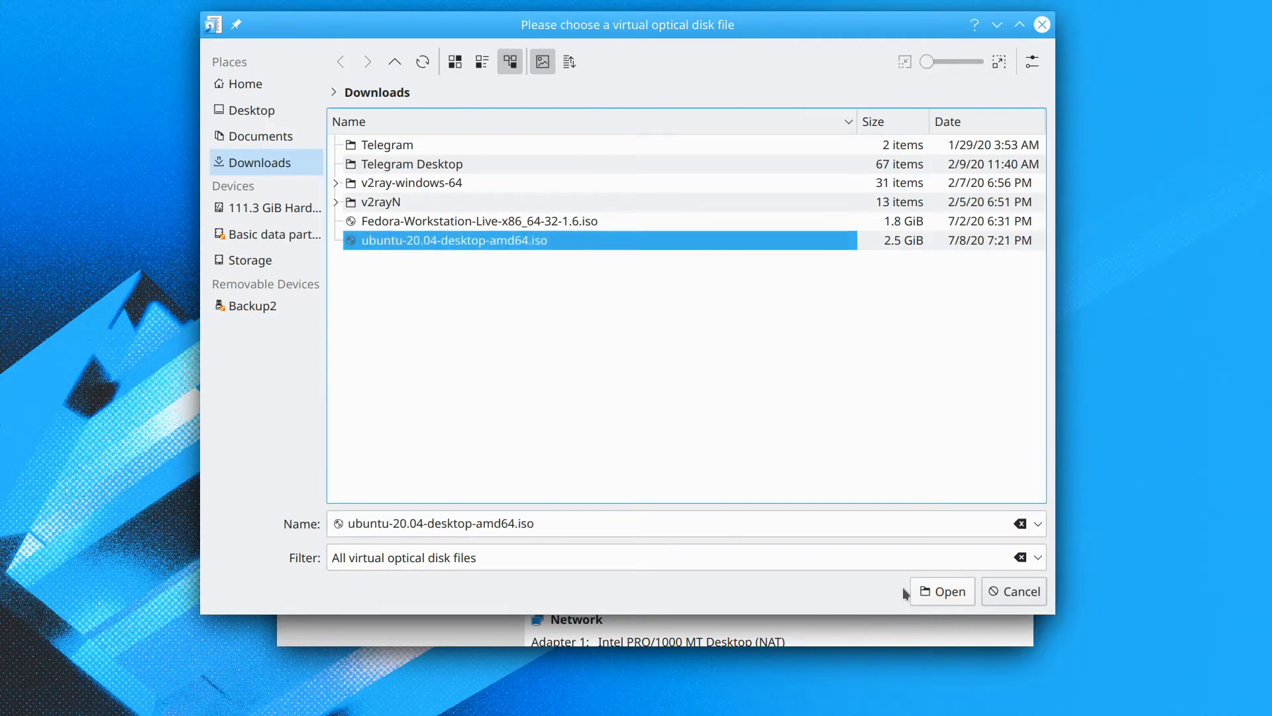
pyautogui.click(941, 591)
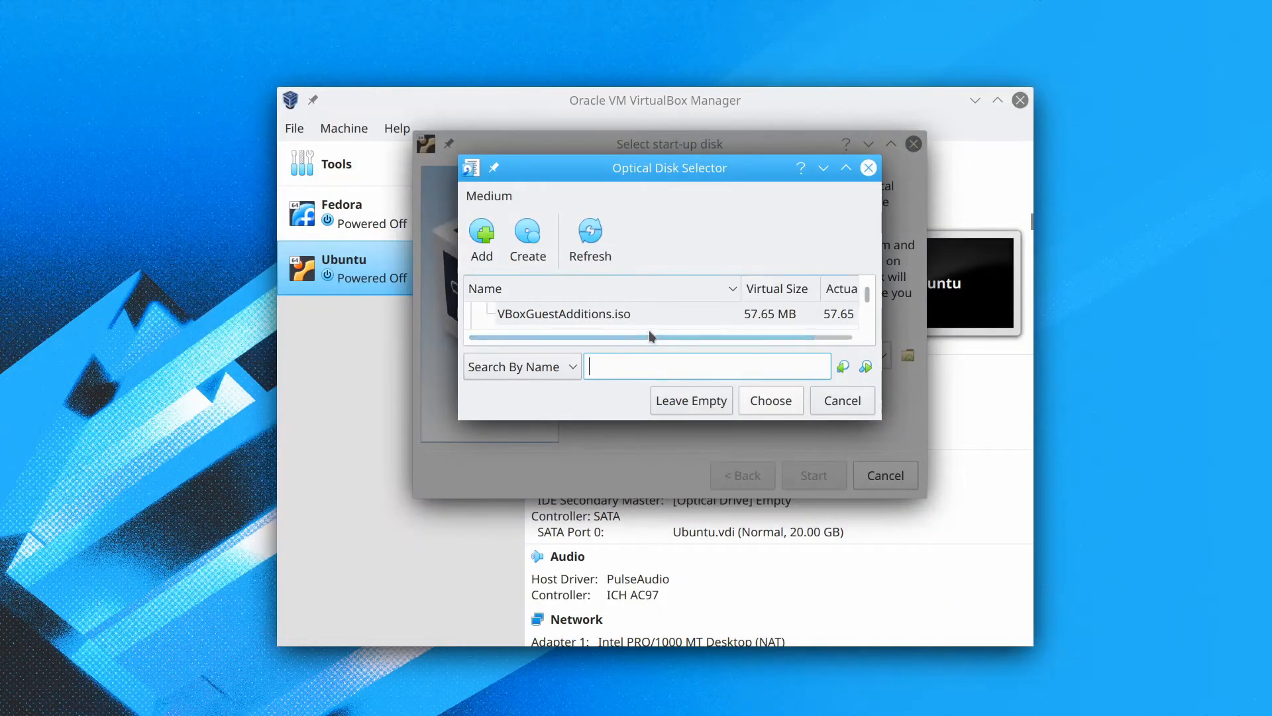
# Choose ubuntu-20.04-desktop-amd64.iso as the start-up disk and boot the machine from it.
pyautogui.scroll(-2, 646, 320)
pyautogui.scroll(-1, 652, 315)
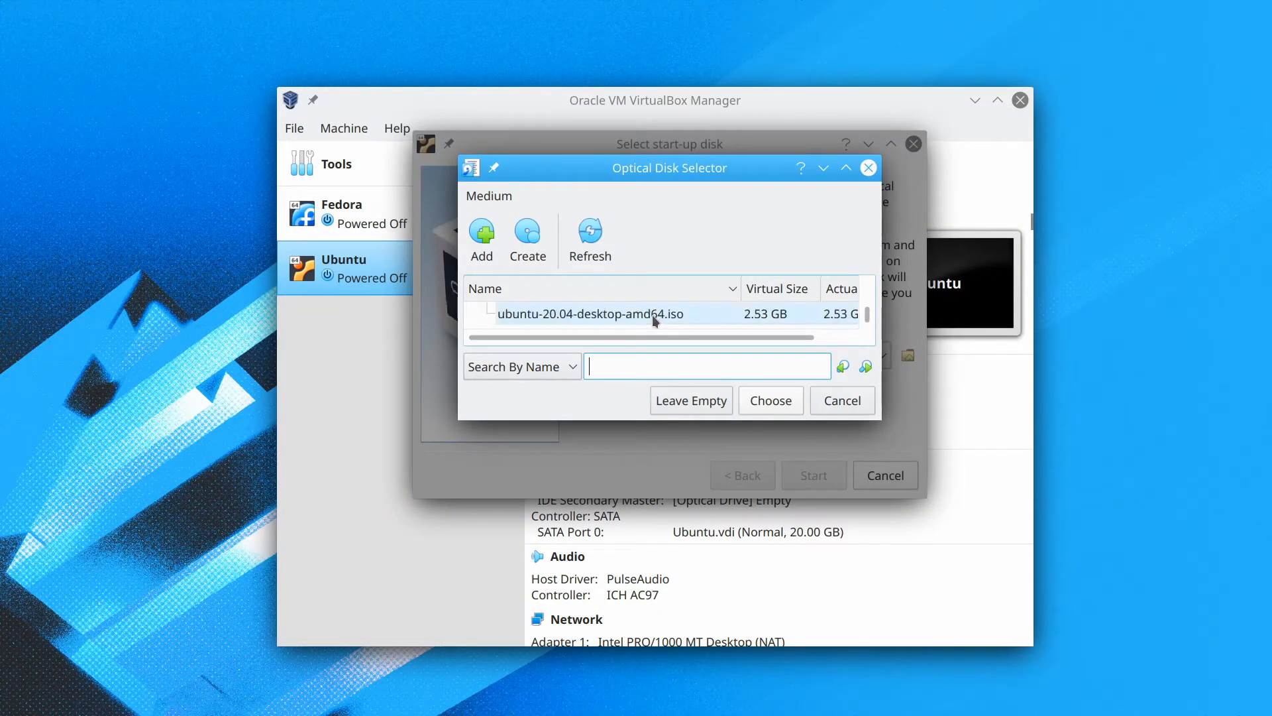
pyautogui.click(654, 311)
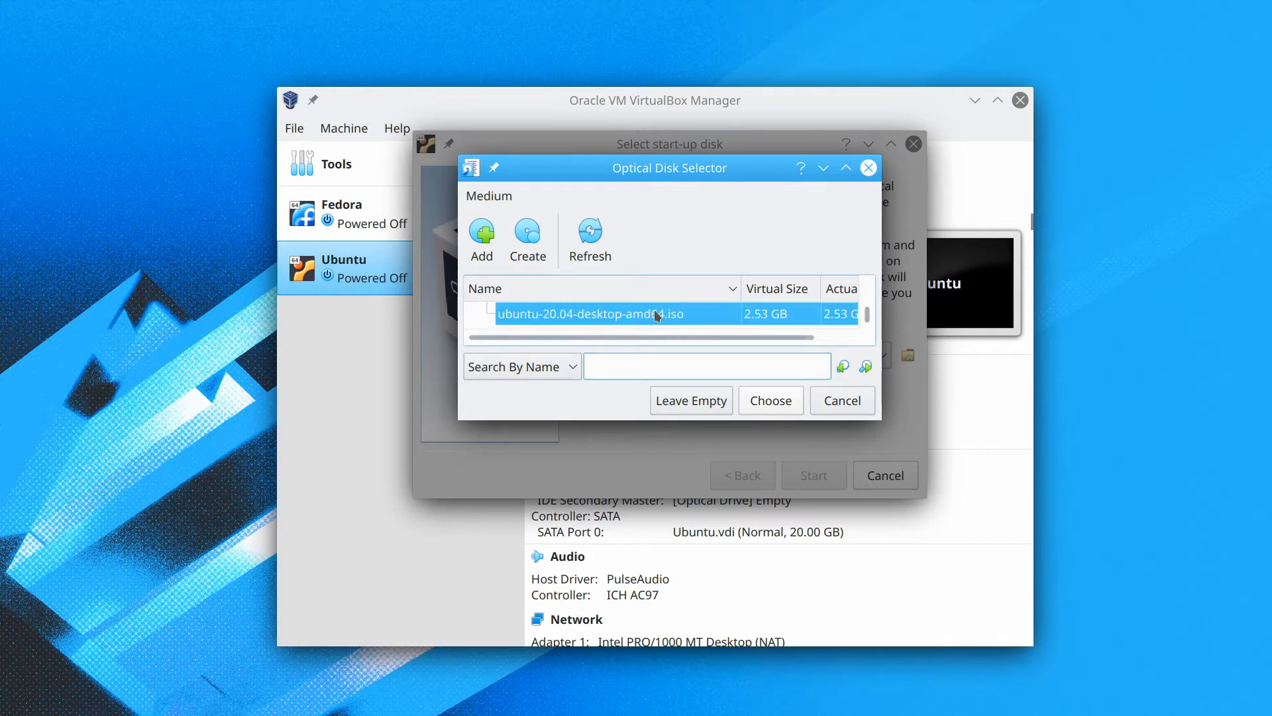
pyautogui.click(770, 400)
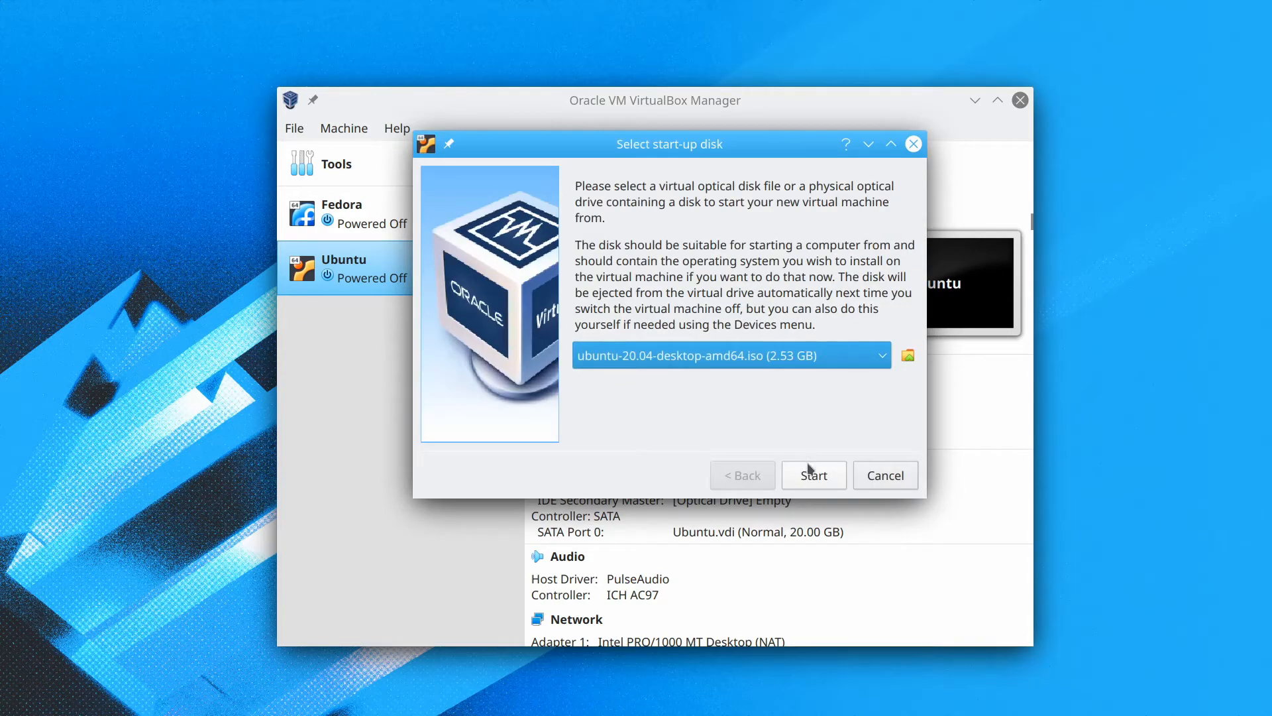
pyautogui.click(811, 472)
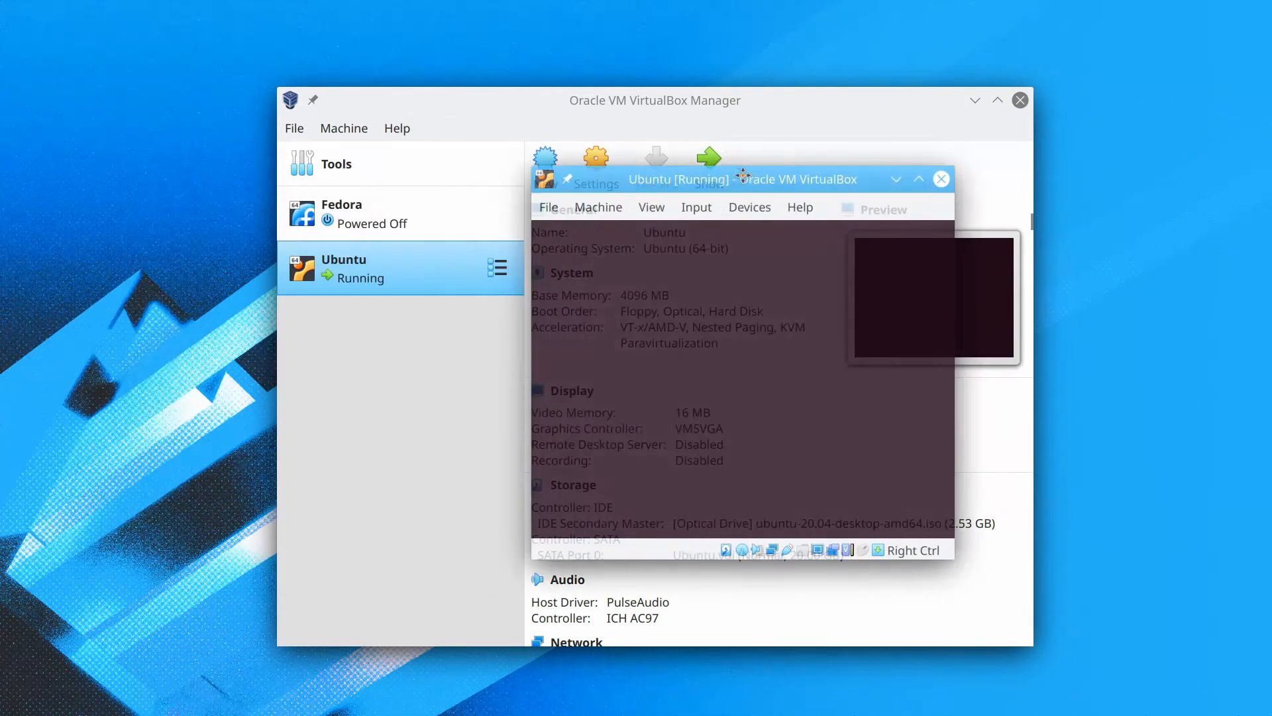
# Move the booting Ubuntu machine's window left until it sits over the manager window.
pyautogui.moveTo(741, 177); pyautogui.dragTo(689, 173)
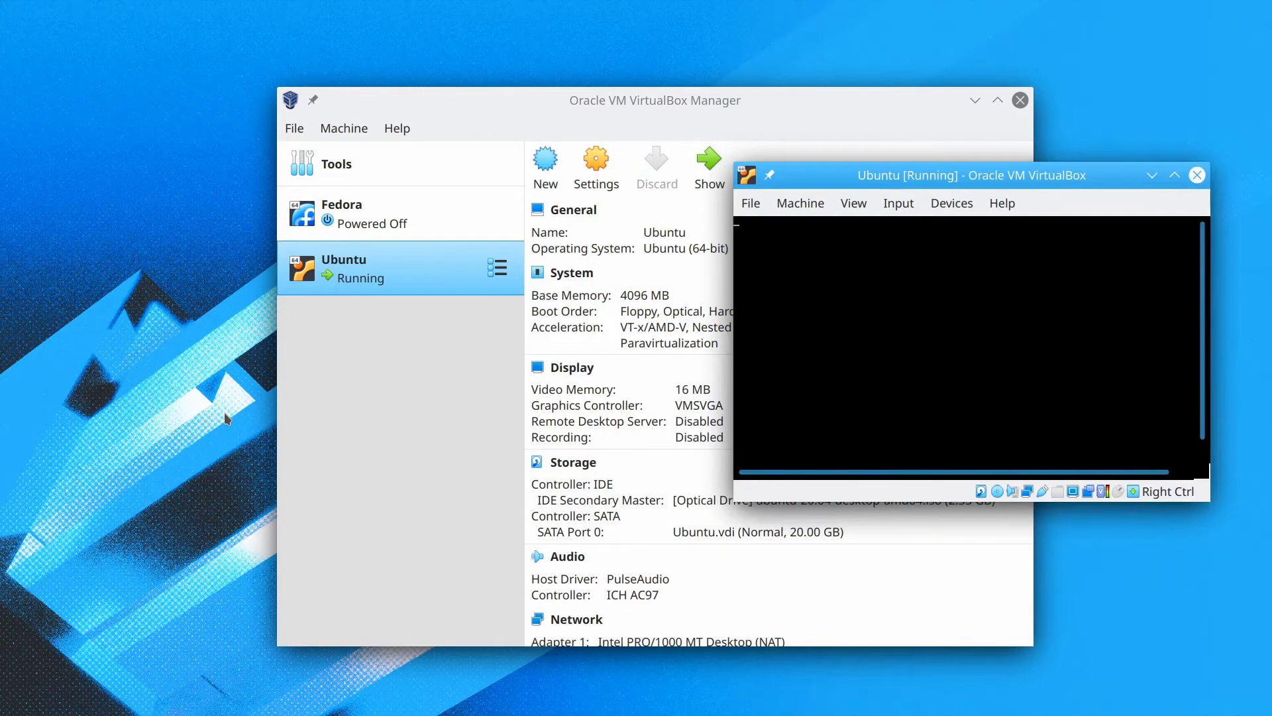
pyautogui.moveTo(976, 178); pyautogui.dragTo(614, 206)
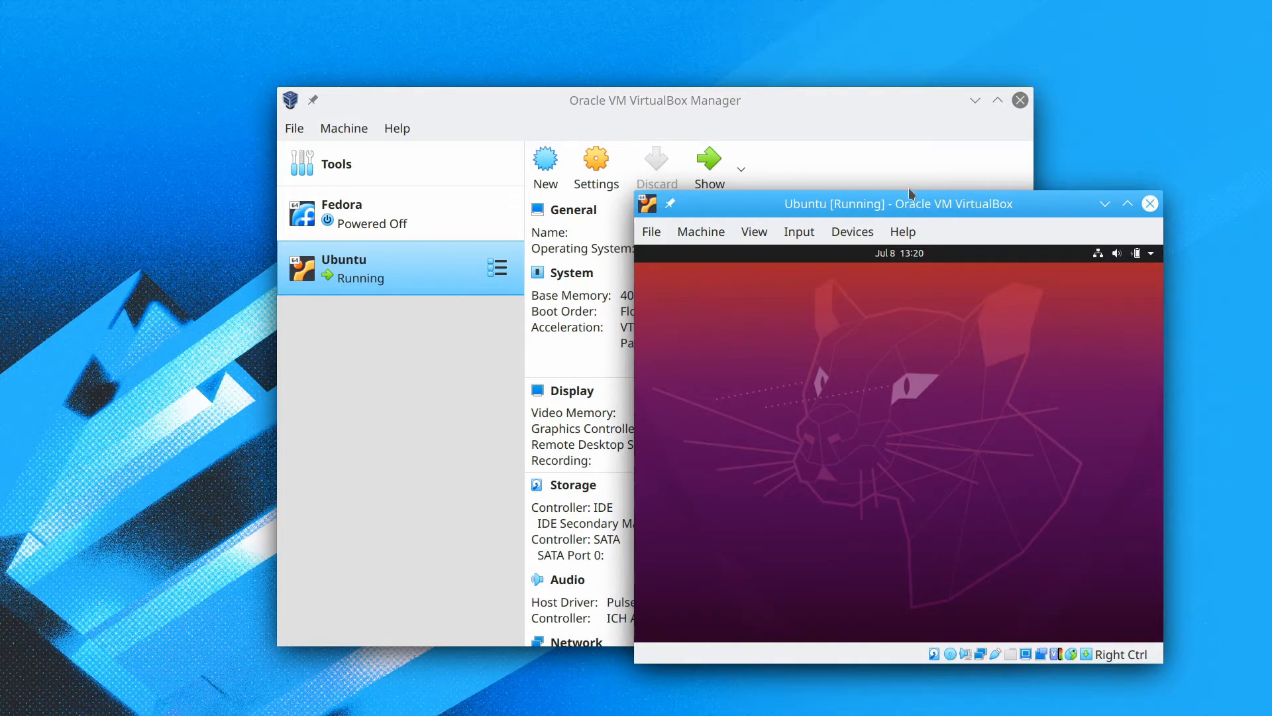
pyautogui.moveTo(891, 203); pyautogui.dragTo(642, 176)
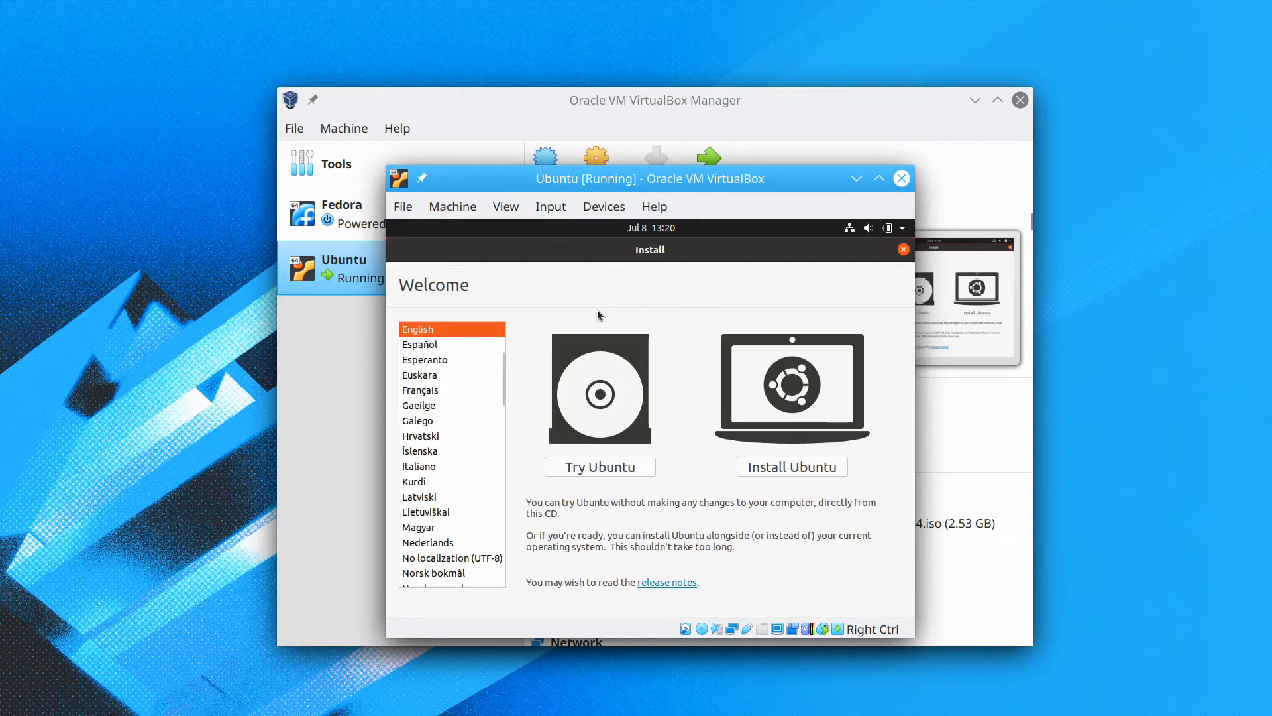
# Install Ubuntu with the English (US) keyboard, third-party software, and the Erase disk option.
pyautogui.click(822, 464)
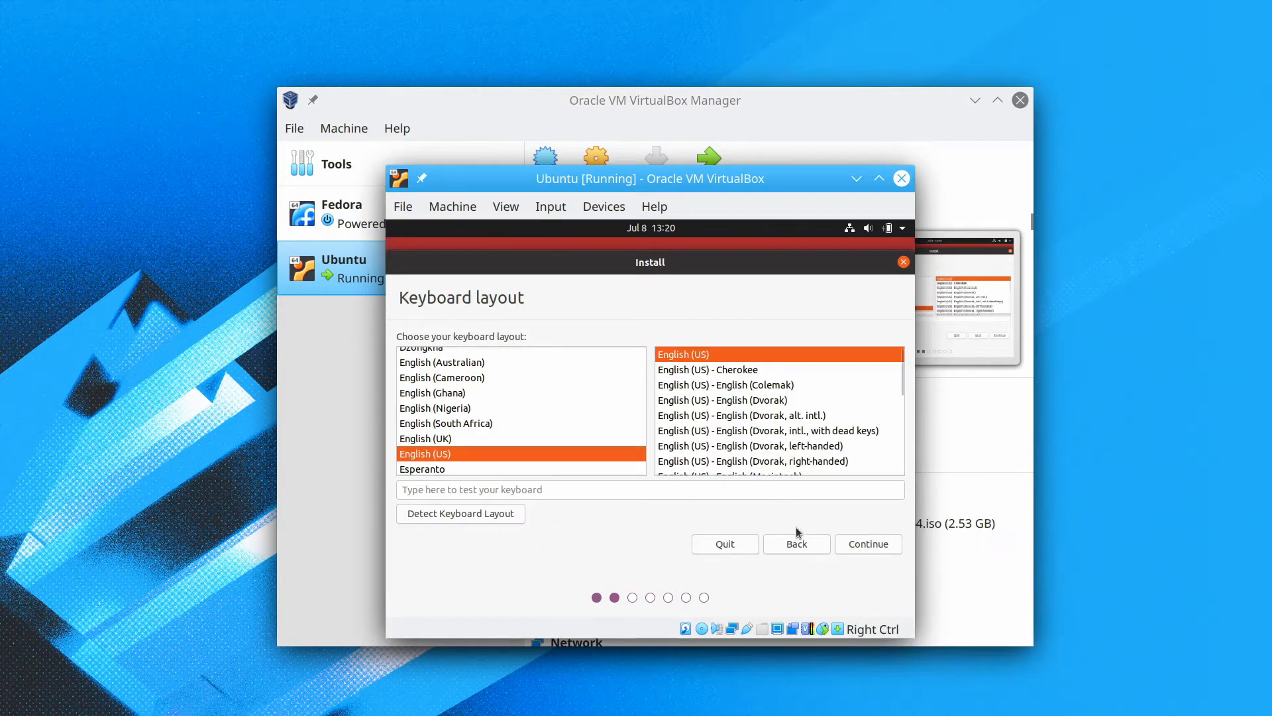
pyautogui.click(842, 543)
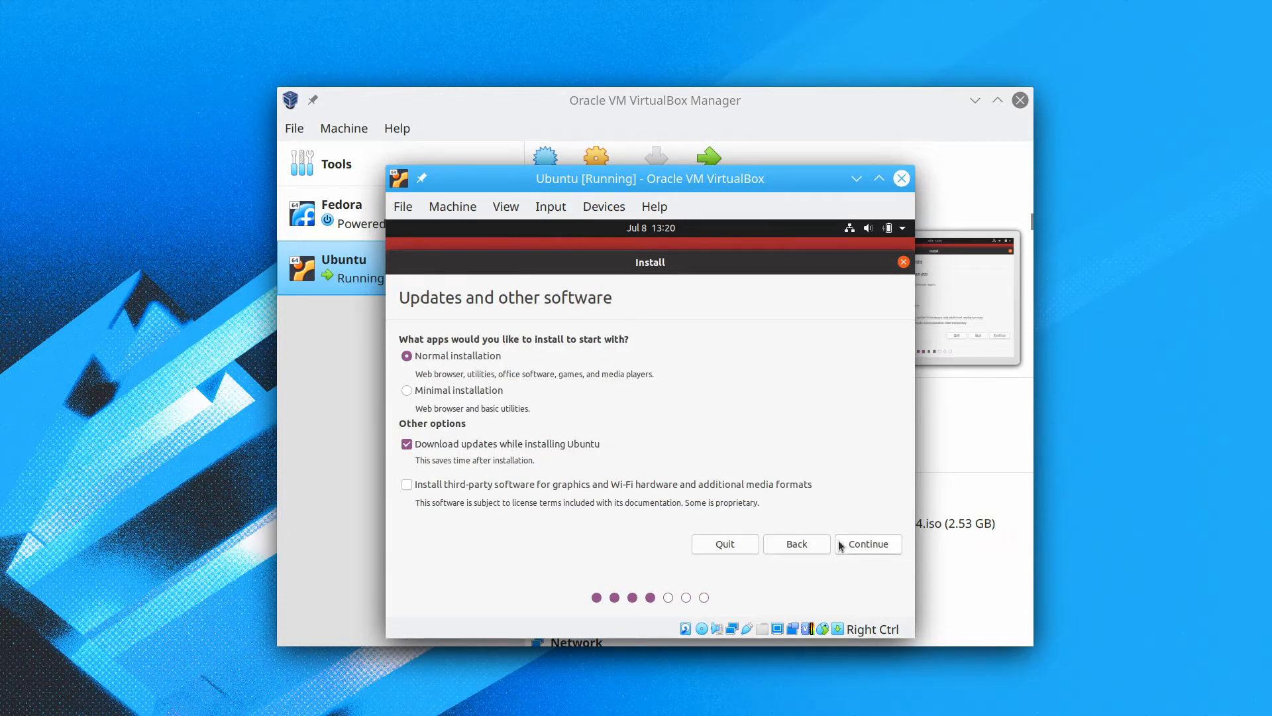
pyautogui.click(407, 486)
pyautogui.click(857, 541)
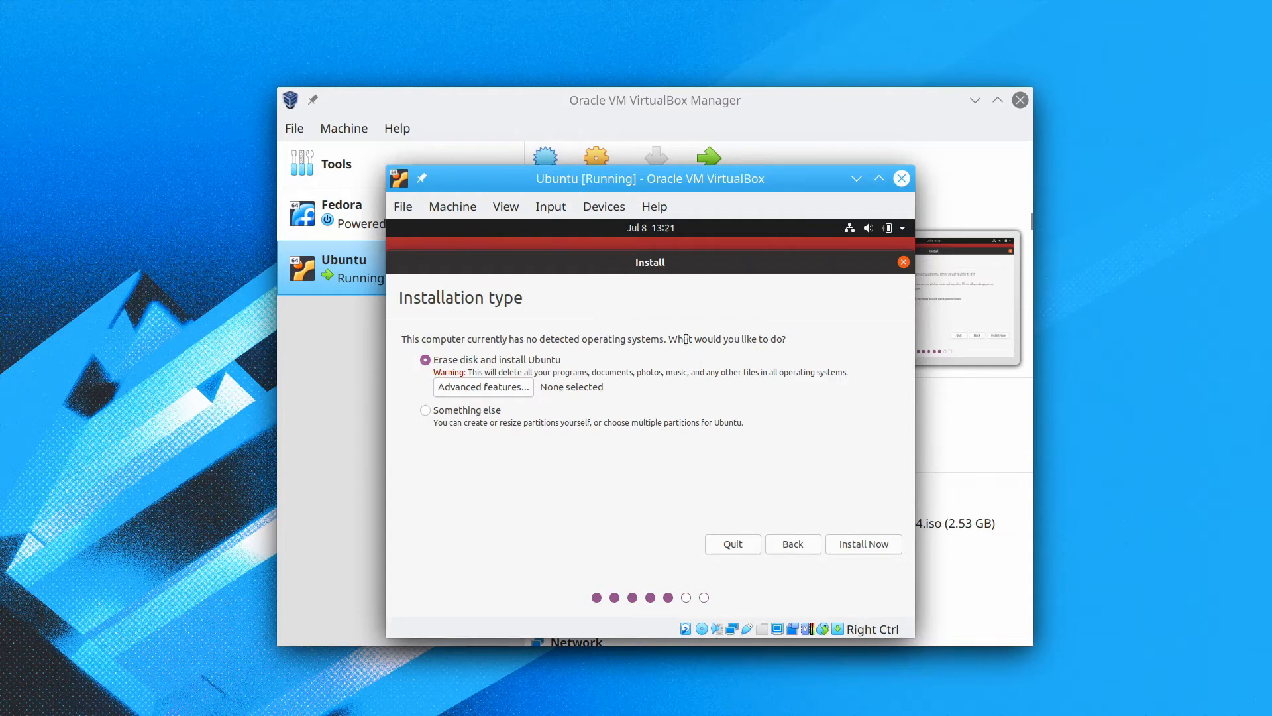
pyautogui.click(839, 545)
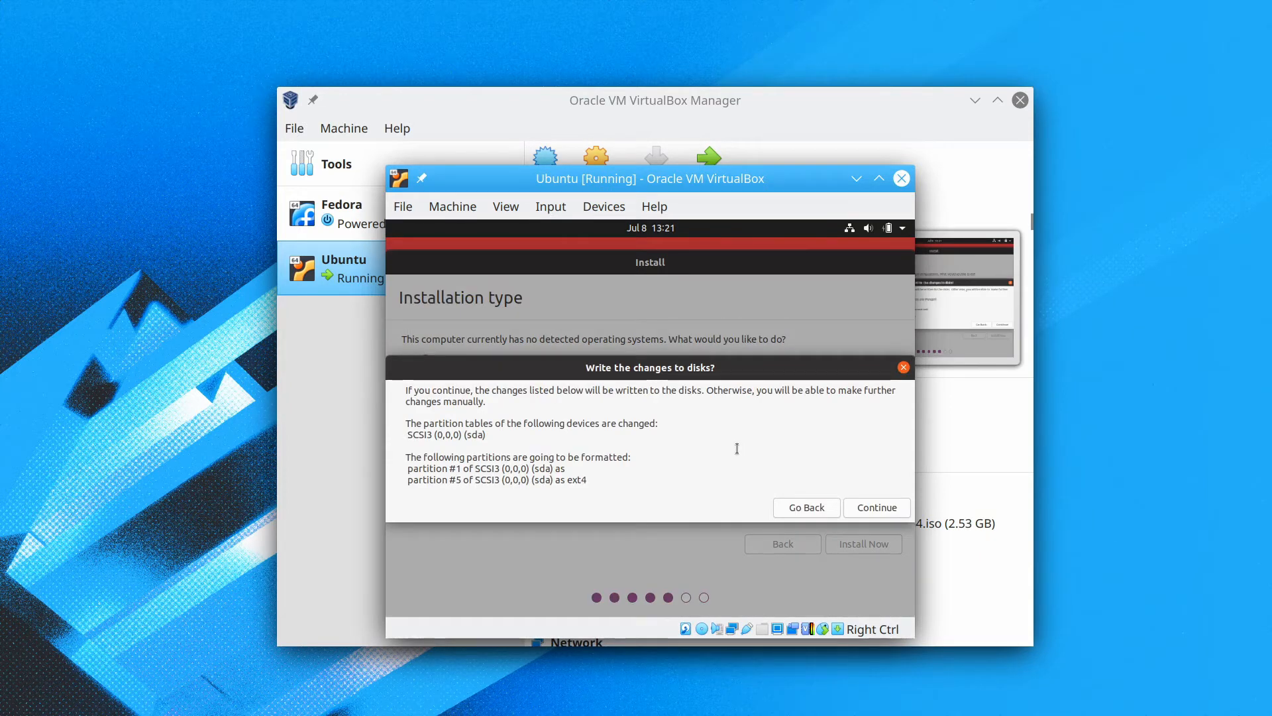
# Confirm writing the partition changes, then pick Shanghai as the location and continue.
pyautogui.click(873, 507)
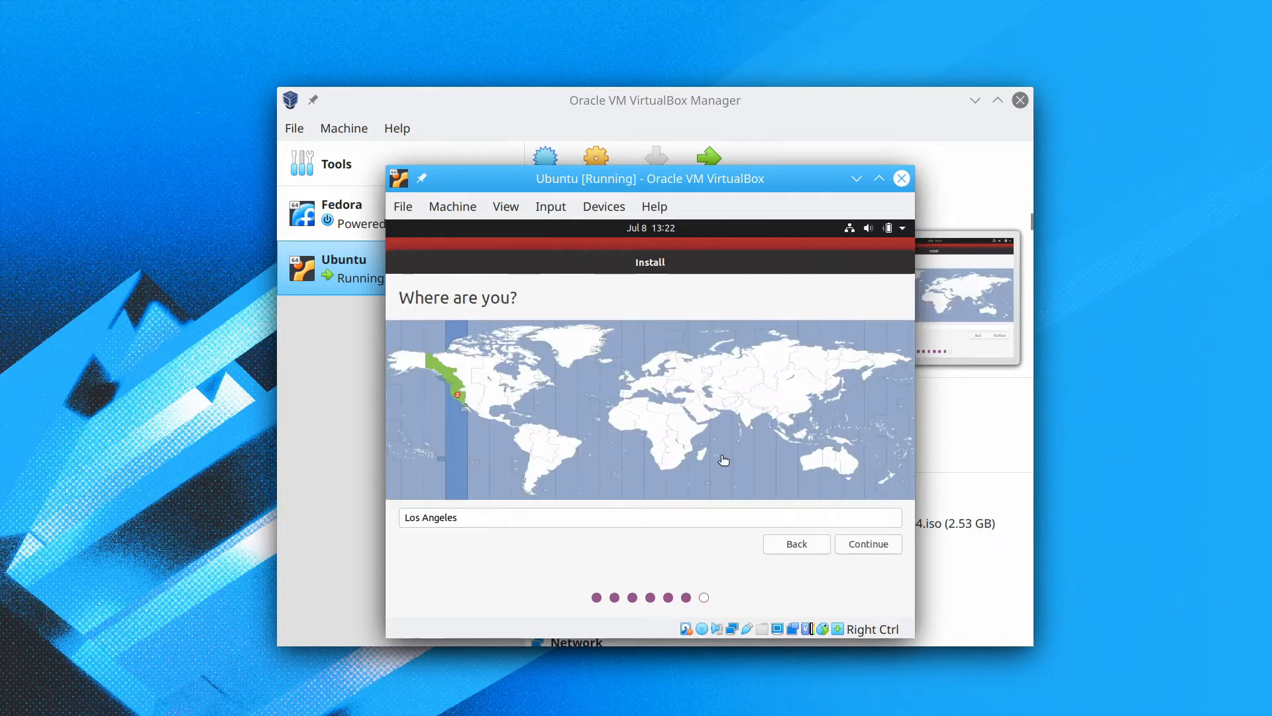
pyautogui.click(798, 406)
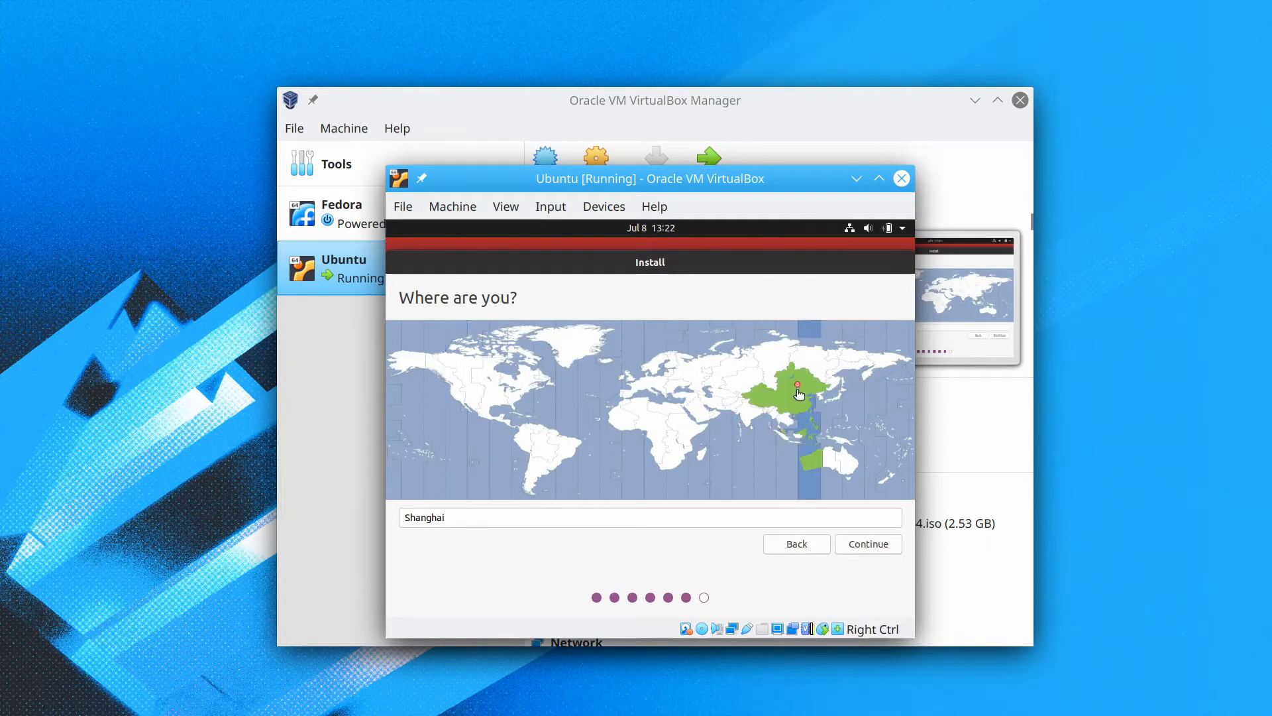
pyautogui.click(856, 542)
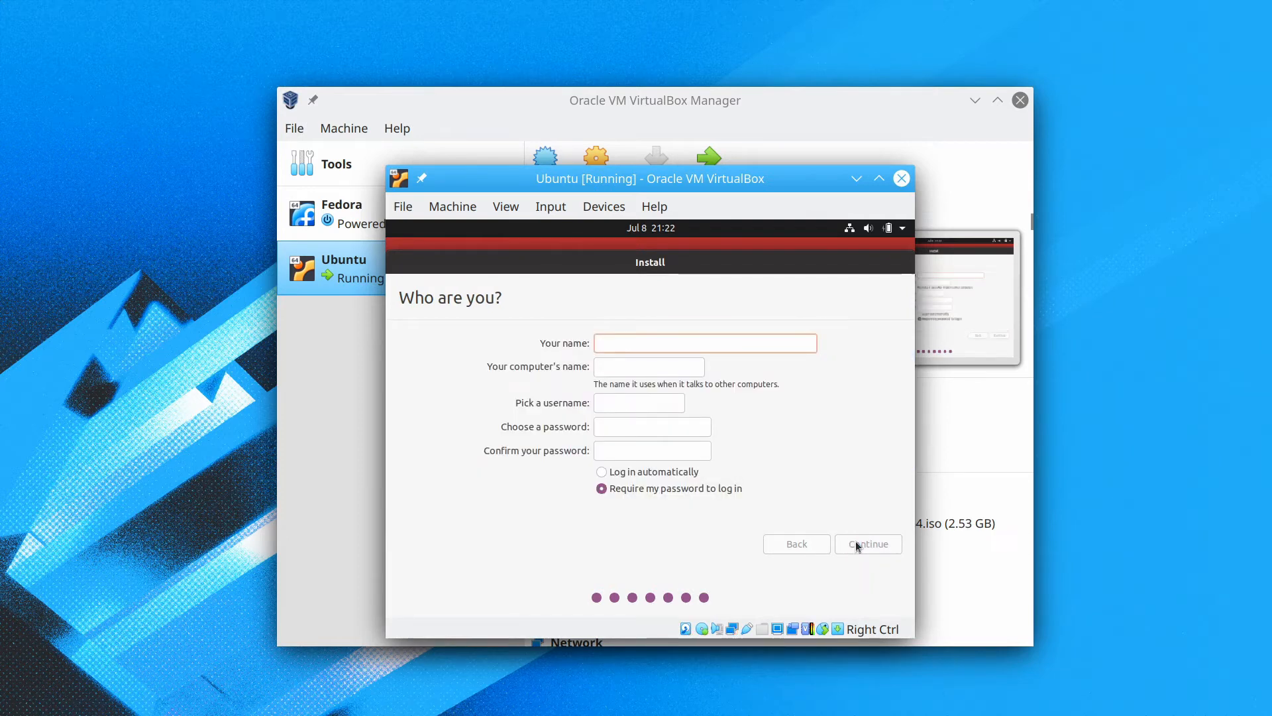
# Enter the user's name and shorten the suggested computer name to end in -VB.
pyautogui.write('Jones')
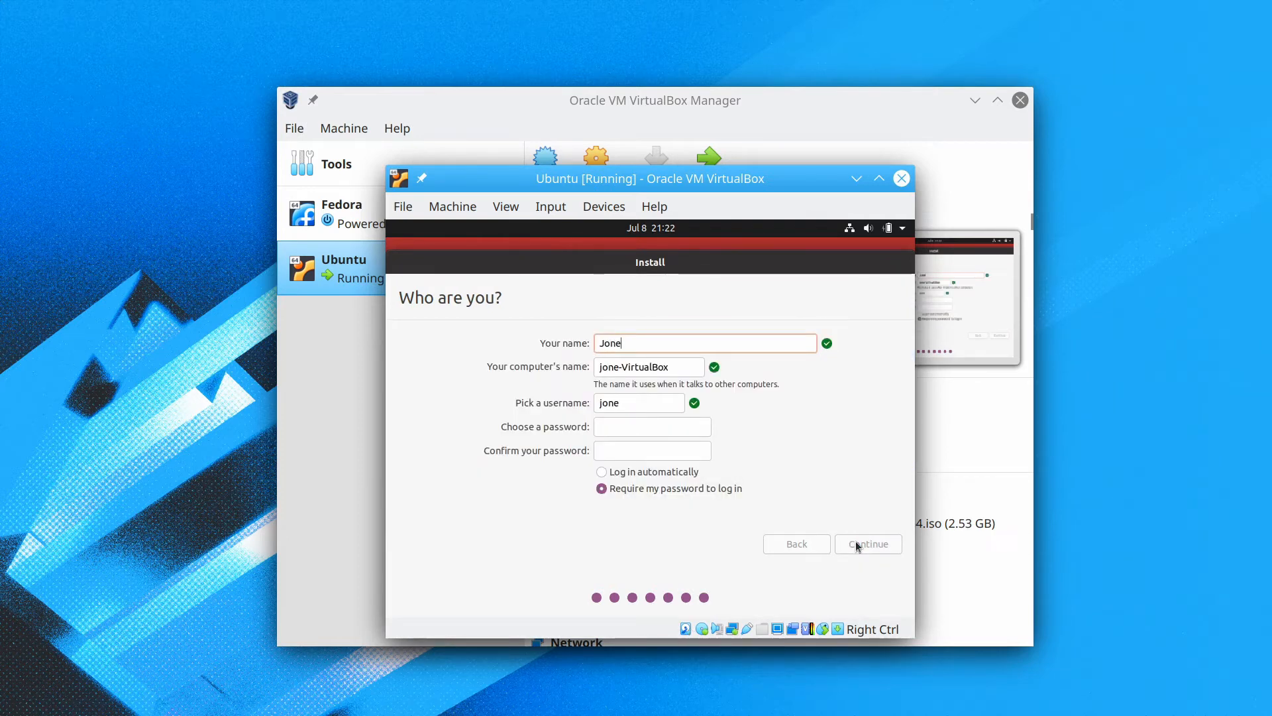
pyautogui.click(685, 361)
pyautogui.press('BackSpace')
pyautogui.press('BackSpace')
pyautogui.press('BackSpace')
pyautogui.press('BackSpace')
pyautogui.press('BackSpace')
pyautogui.press('BackSpace')
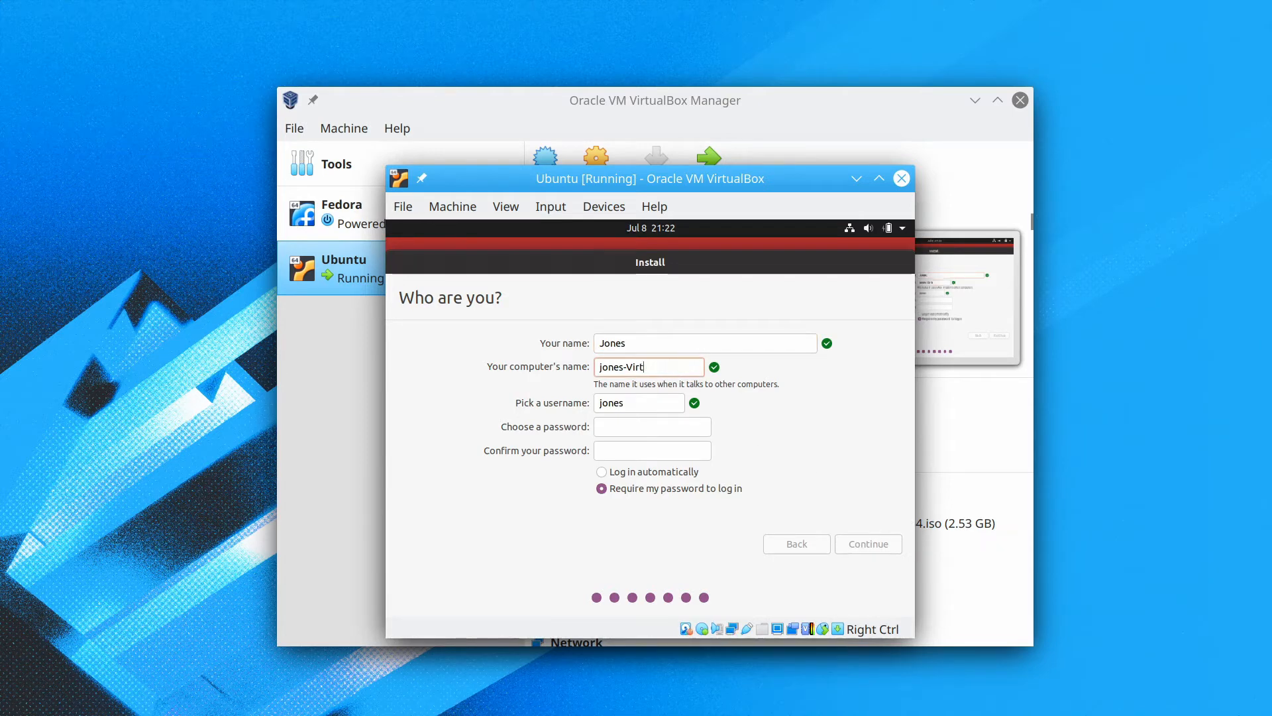
pyautogui.press('BackSpace')
pyautogui.press('BackSpace')
pyautogui.press('BackSpace')
pyautogui.write('B')
# Set and confirm the account password, then start the installation.
pyautogui.click(664, 425)
pyautogui.write('***')
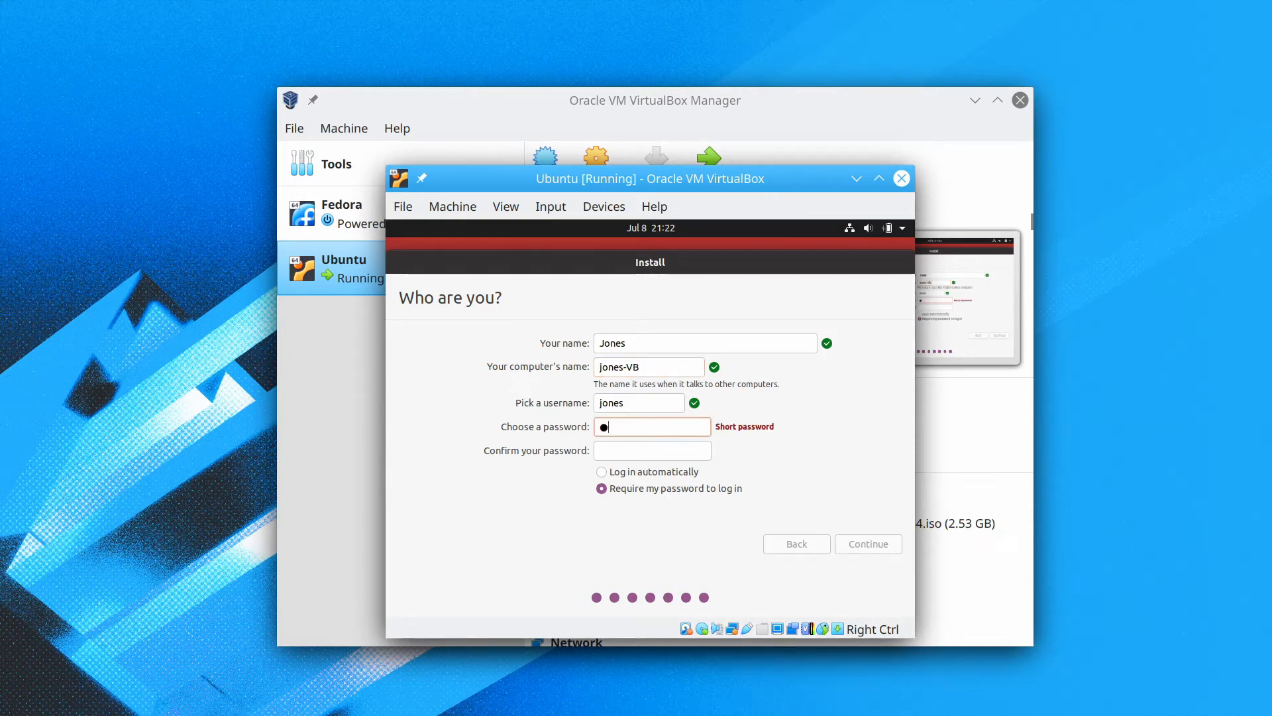
pyautogui.write('***')
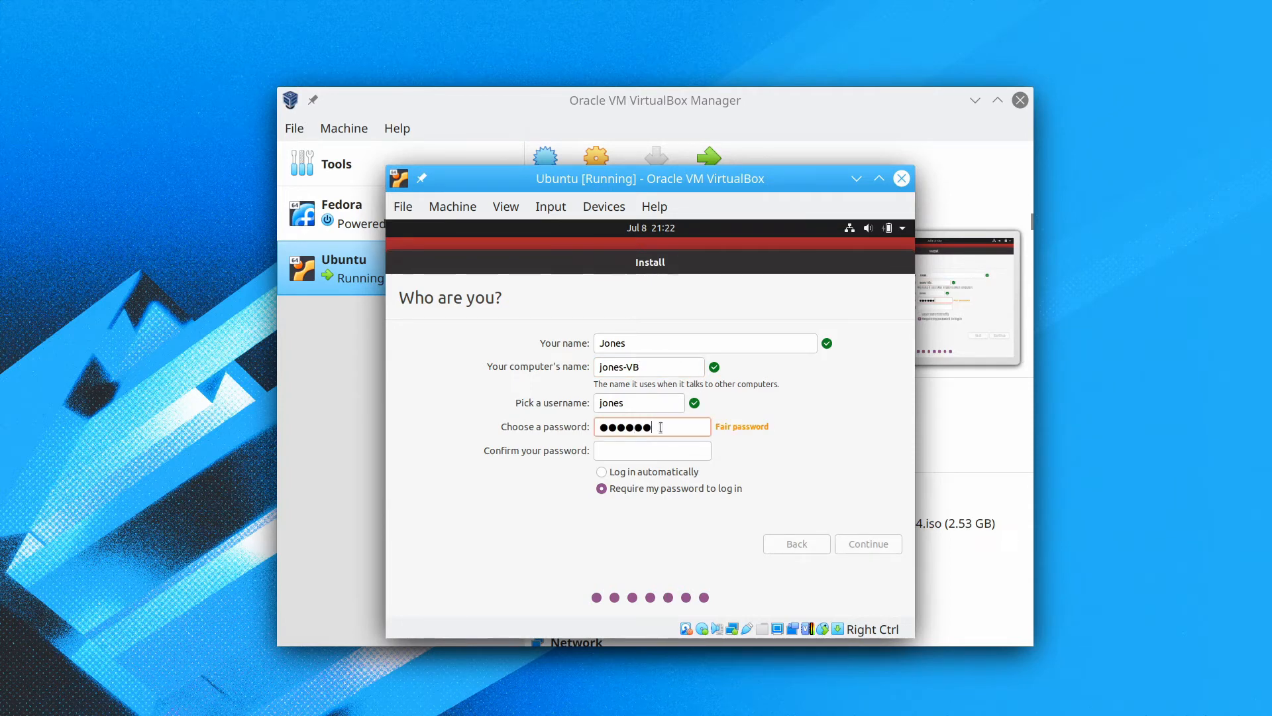
pyautogui.click(654, 457)
pyautogui.write('****')
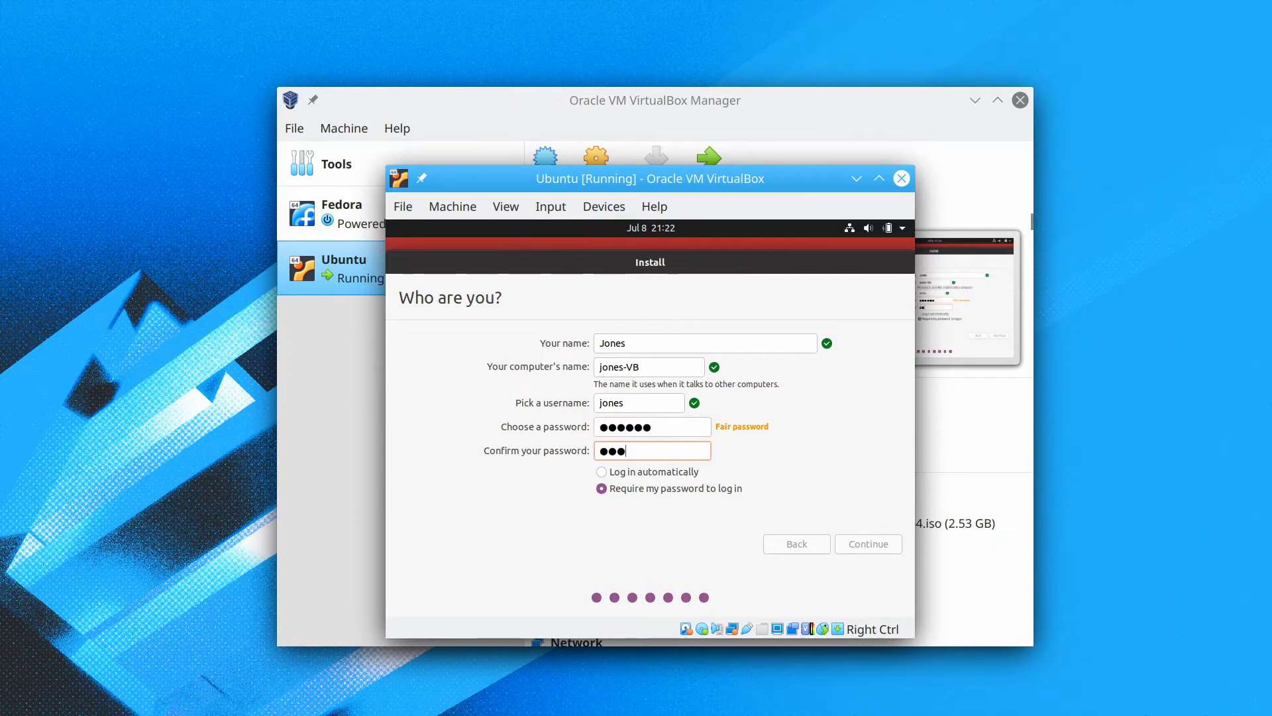
pyautogui.write('**')
pyautogui.click(863, 546)
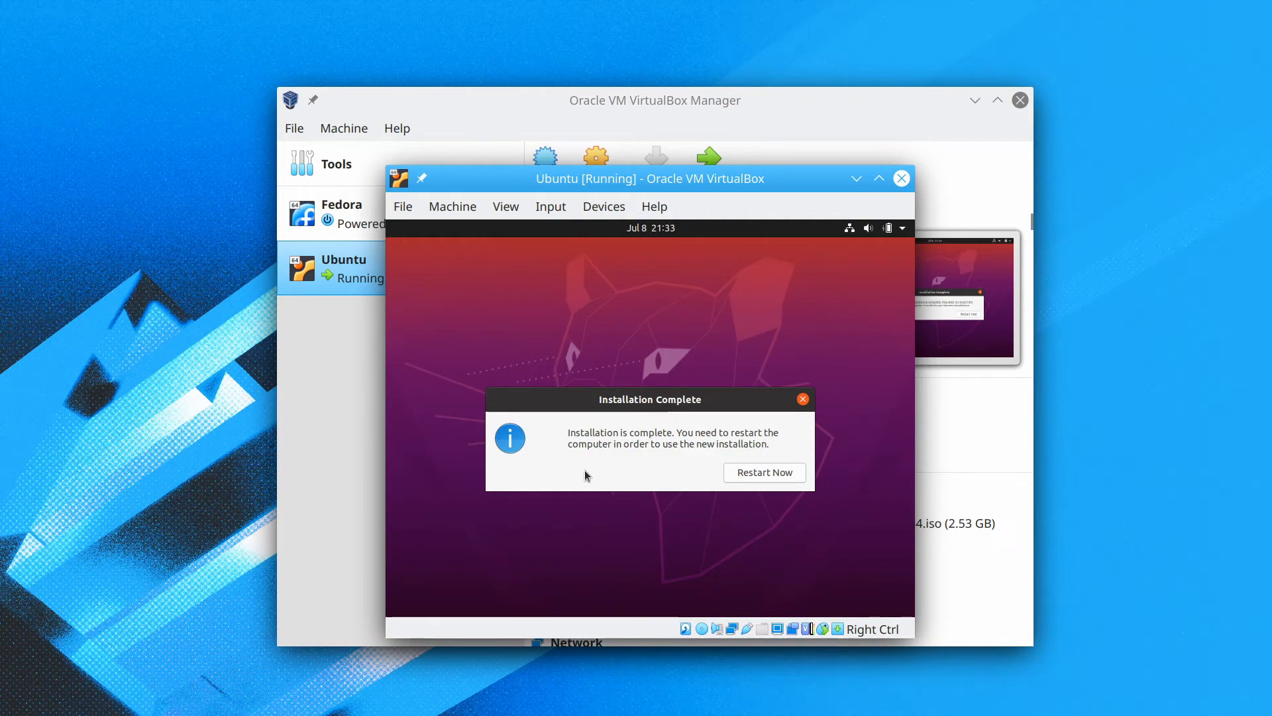
# Restart the VM, verify no ISO is mounted in Optical Drives, and confirm the medium removal.
pyautogui.click(759, 474)
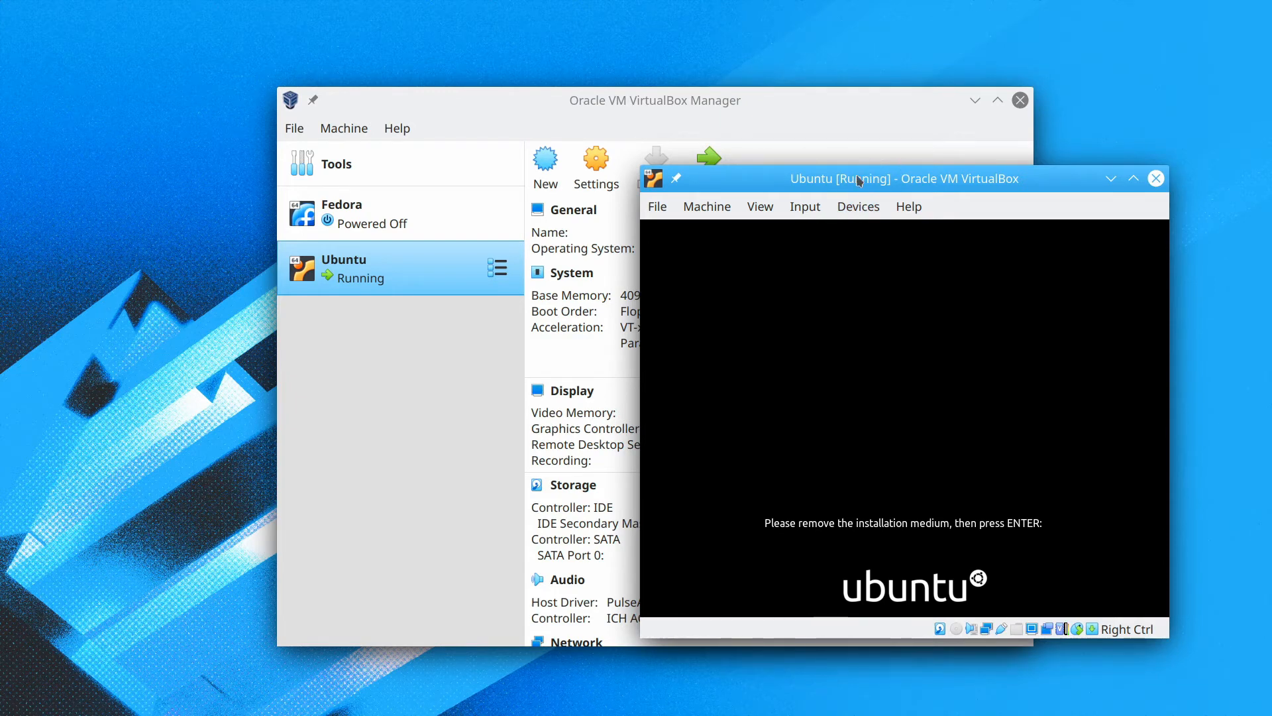
pyautogui.click(861, 207)
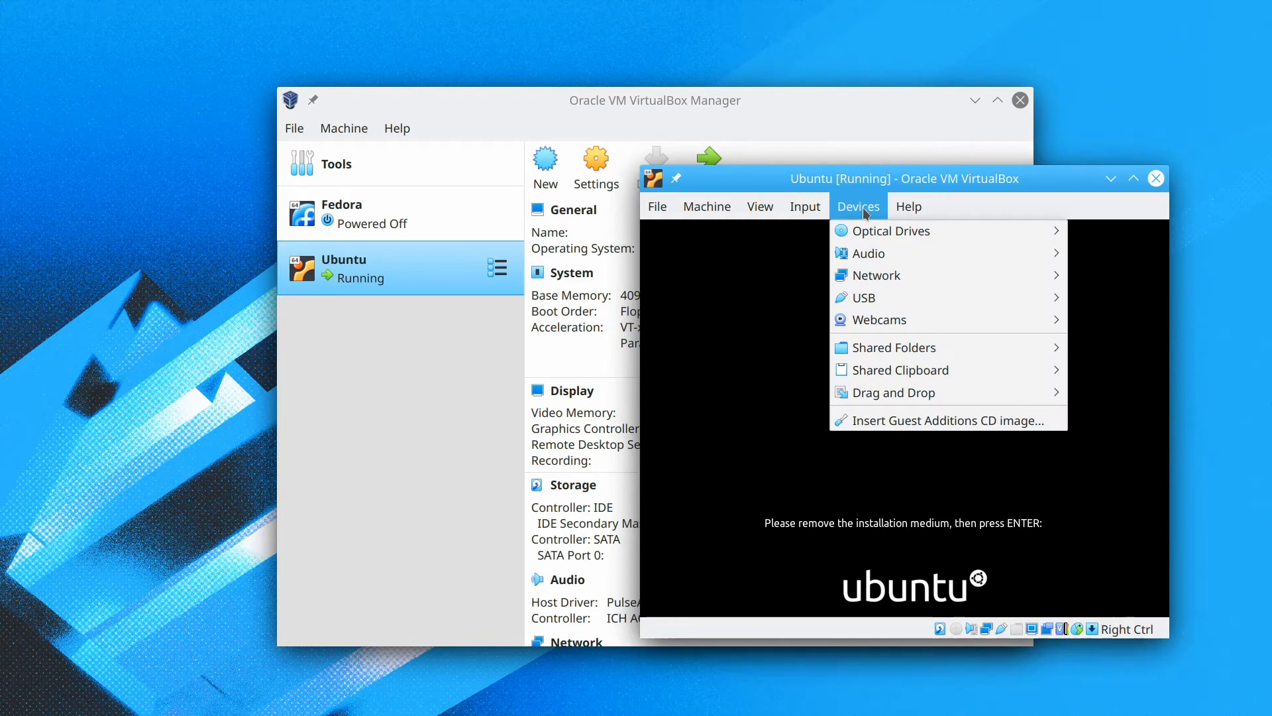
pyautogui.moveTo(888, 231)
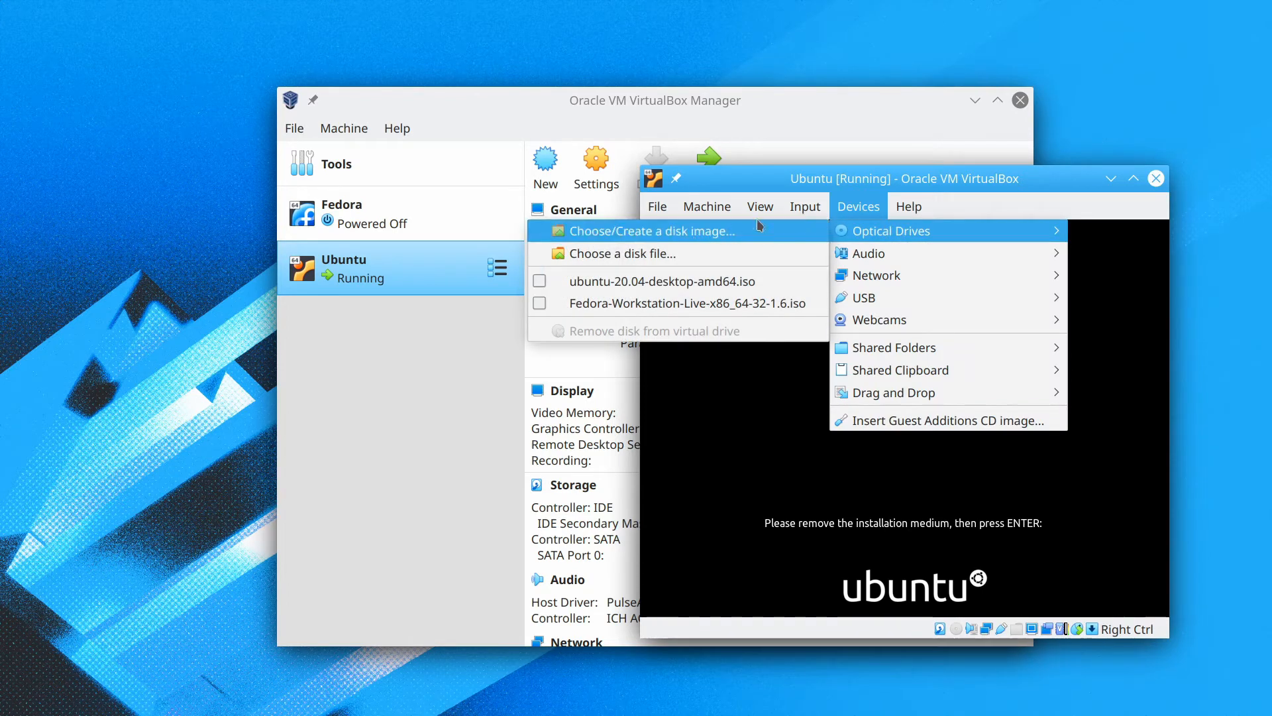
pyautogui.click(859, 209)
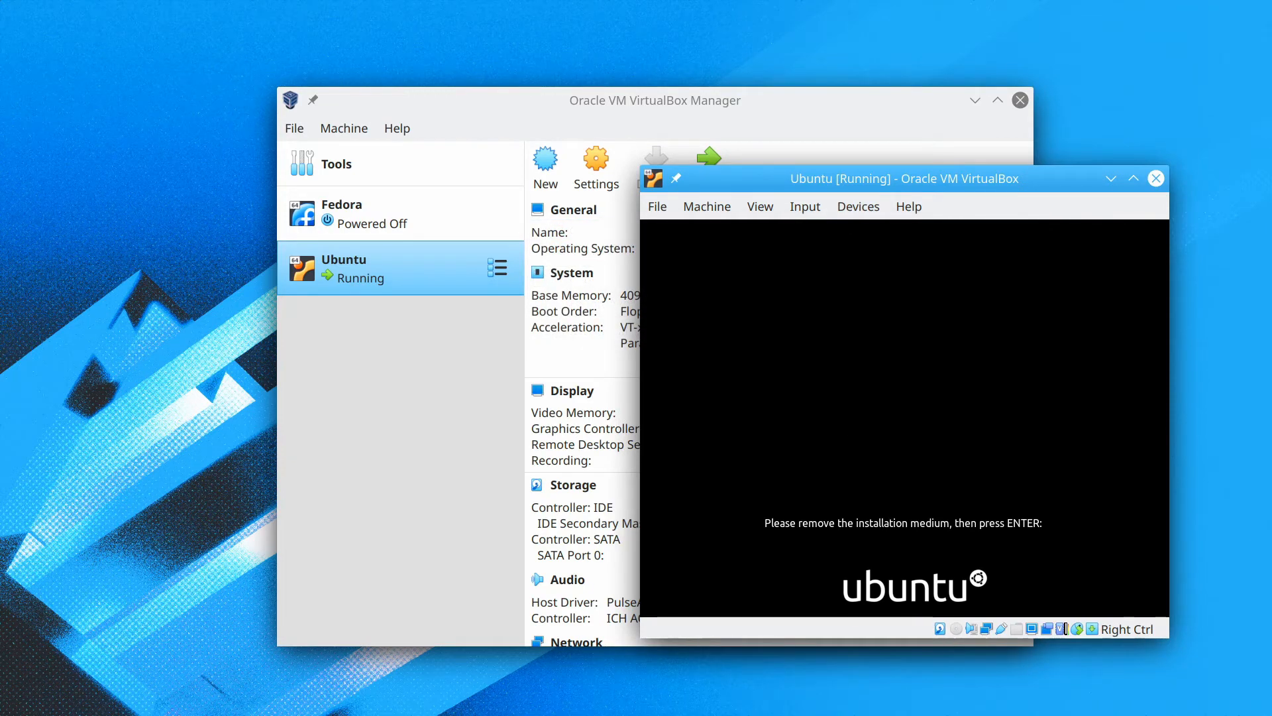
pyautogui.press('Return')
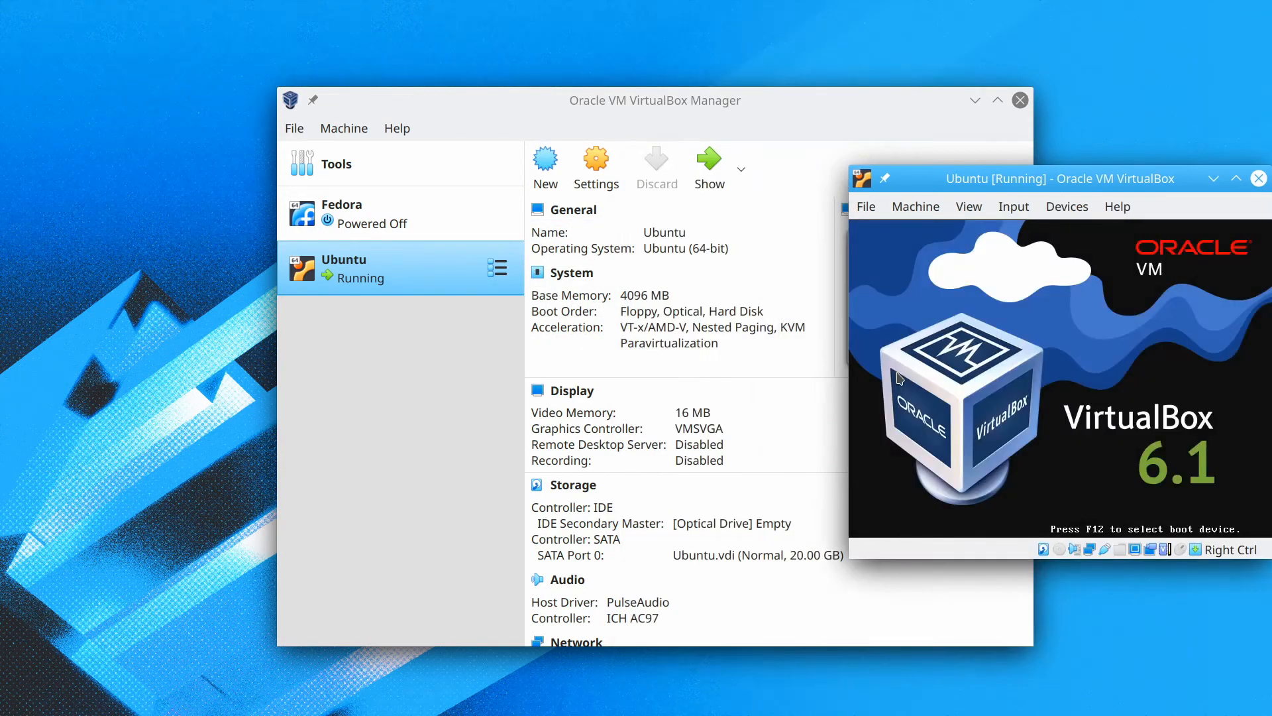
# Centre the VM window, select the user at the login screen, and type the password.
pyautogui.moveTo(1014, 183); pyautogui.dragTo(538, 195)
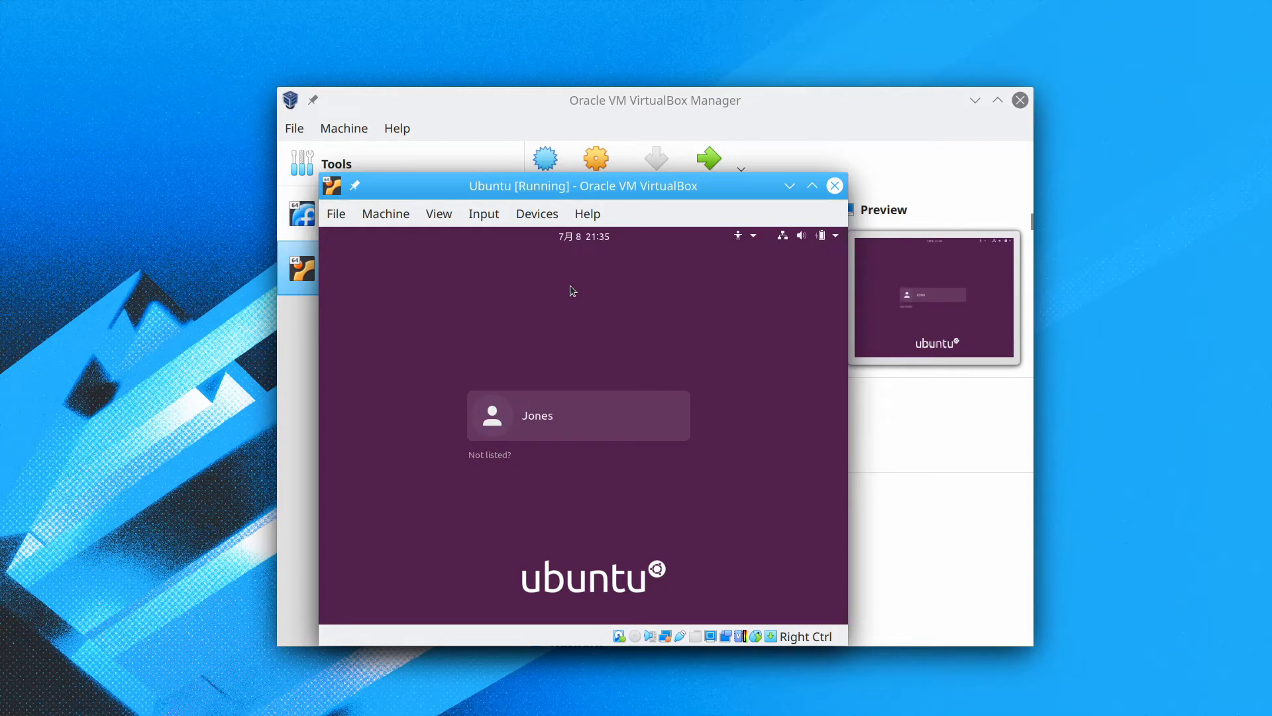
pyautogui.press('Return')
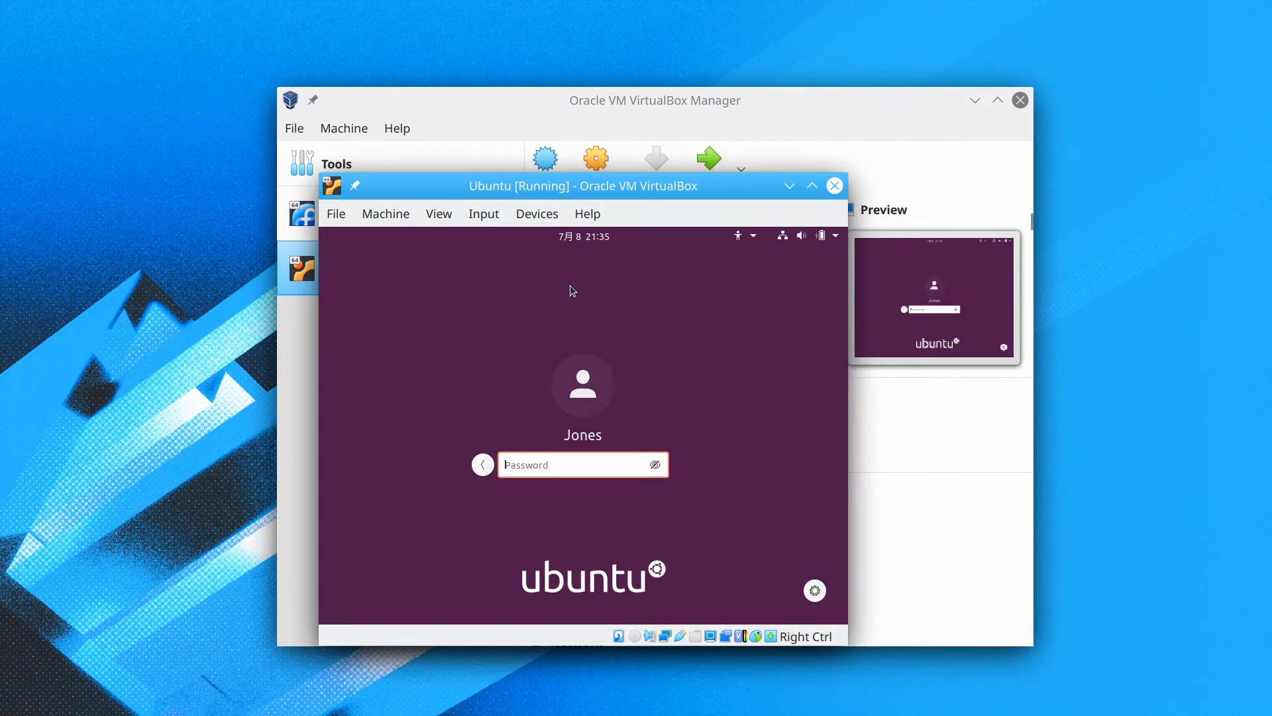
pyautogui.write('******')
# Log in, maximize the VM window, and skip the online accounts and Livepatch pages.
pyautogui.press('Return')
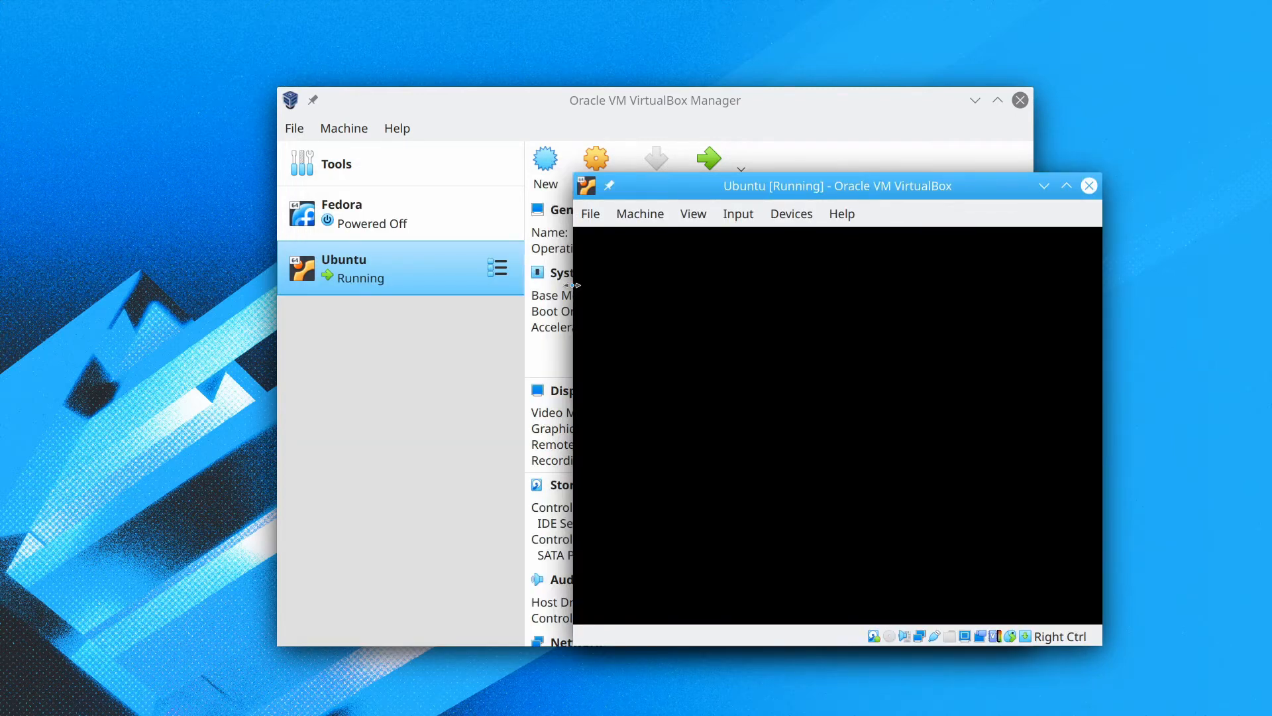
pyautogui.click(1060, 188)
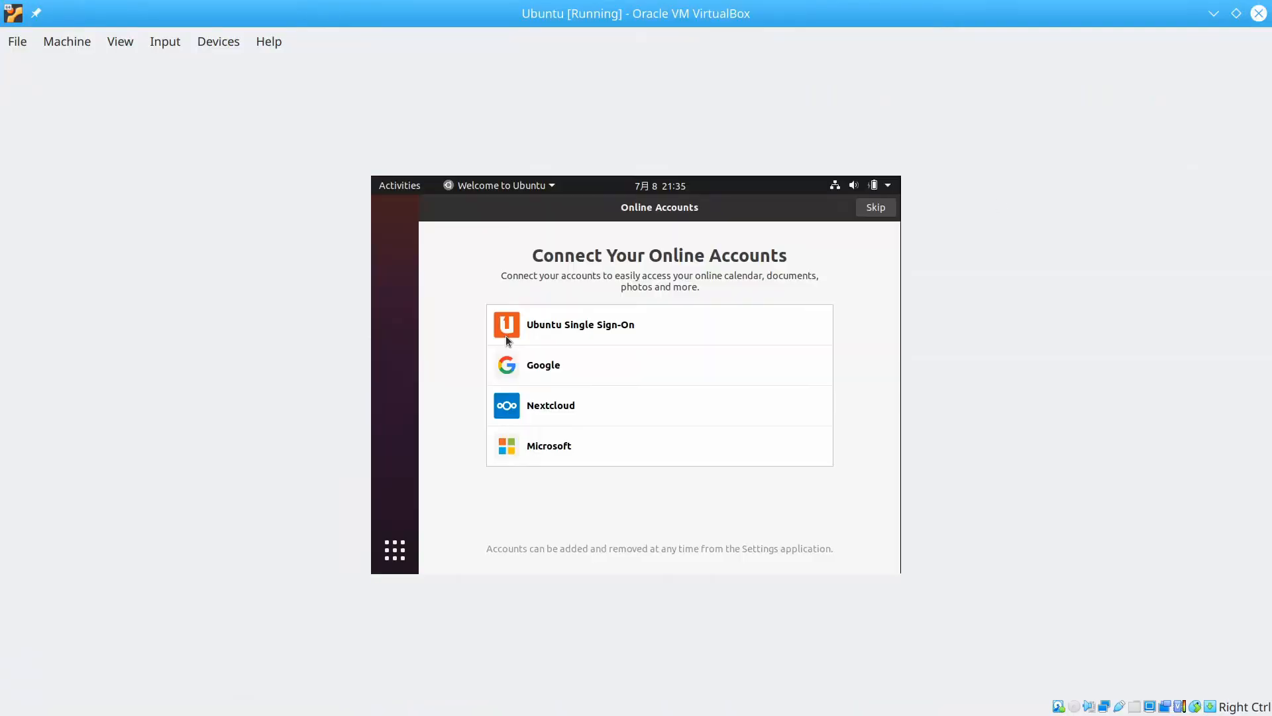
pyautogui.click(870, 210)
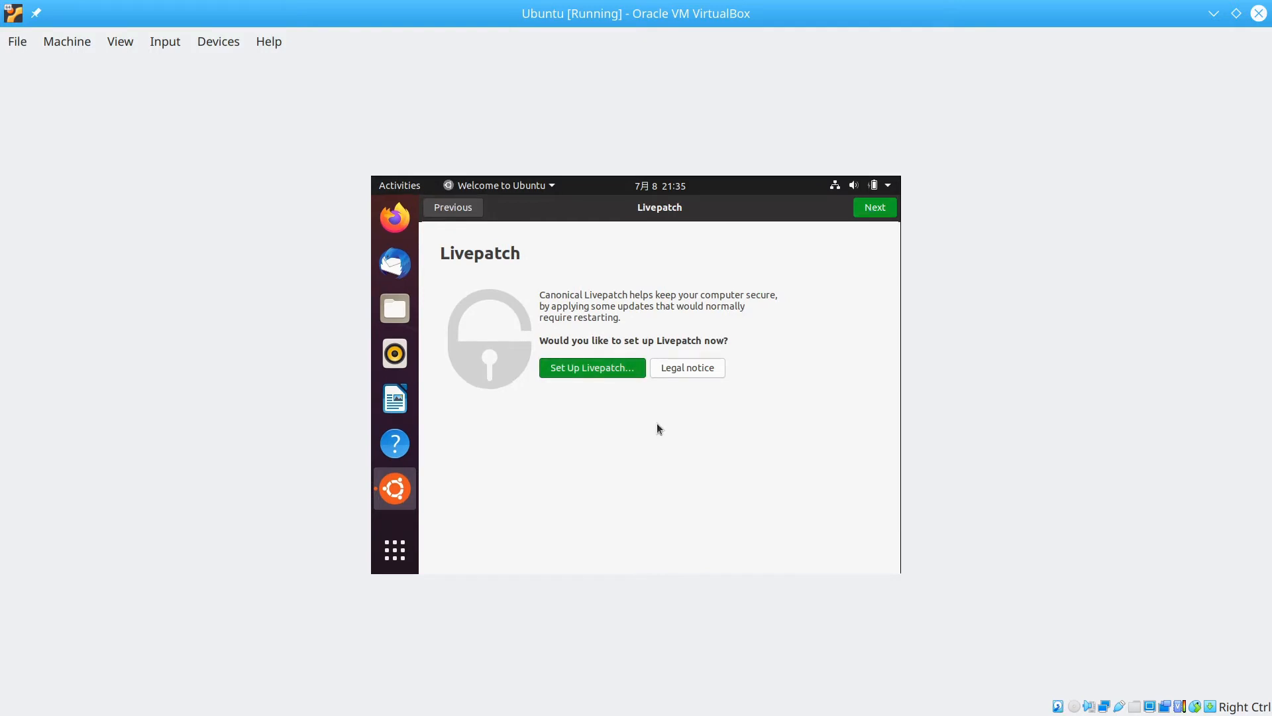
pyautogui.click(873, 210)
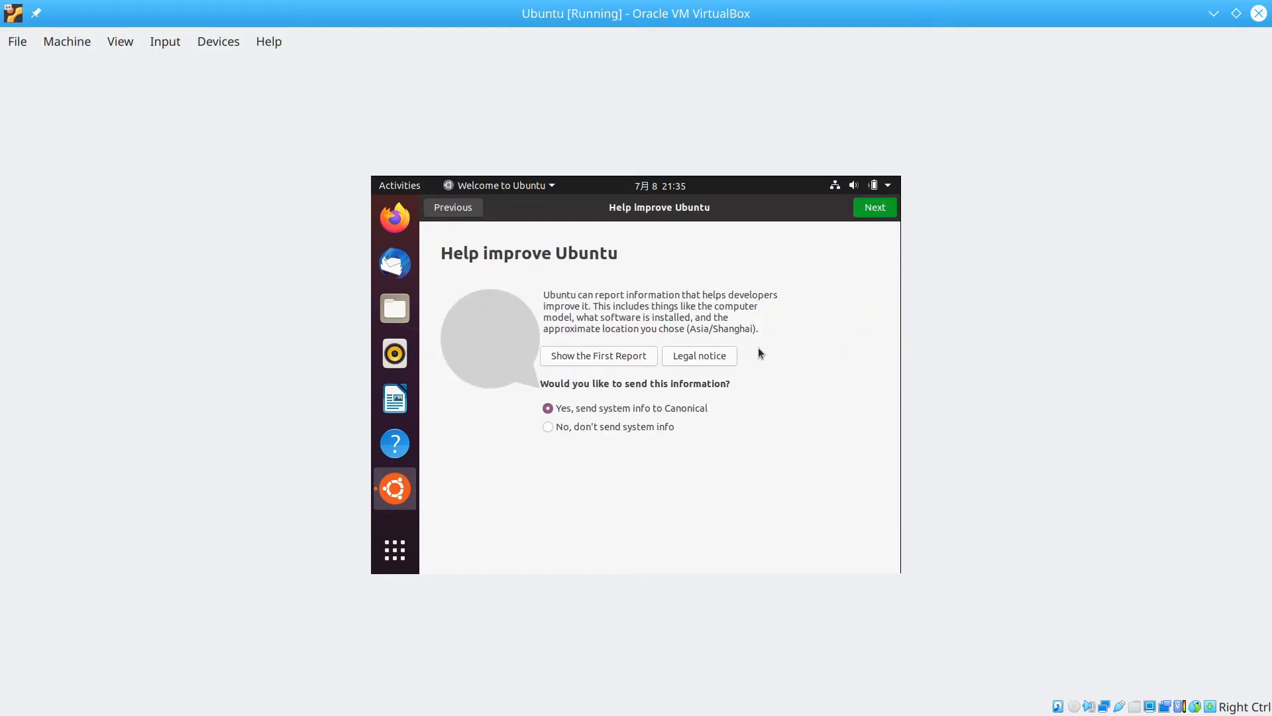
# Decline sending system info, keep the privacy defaults, and finish the welcome wizard.
pyautogui.click(551, 428)
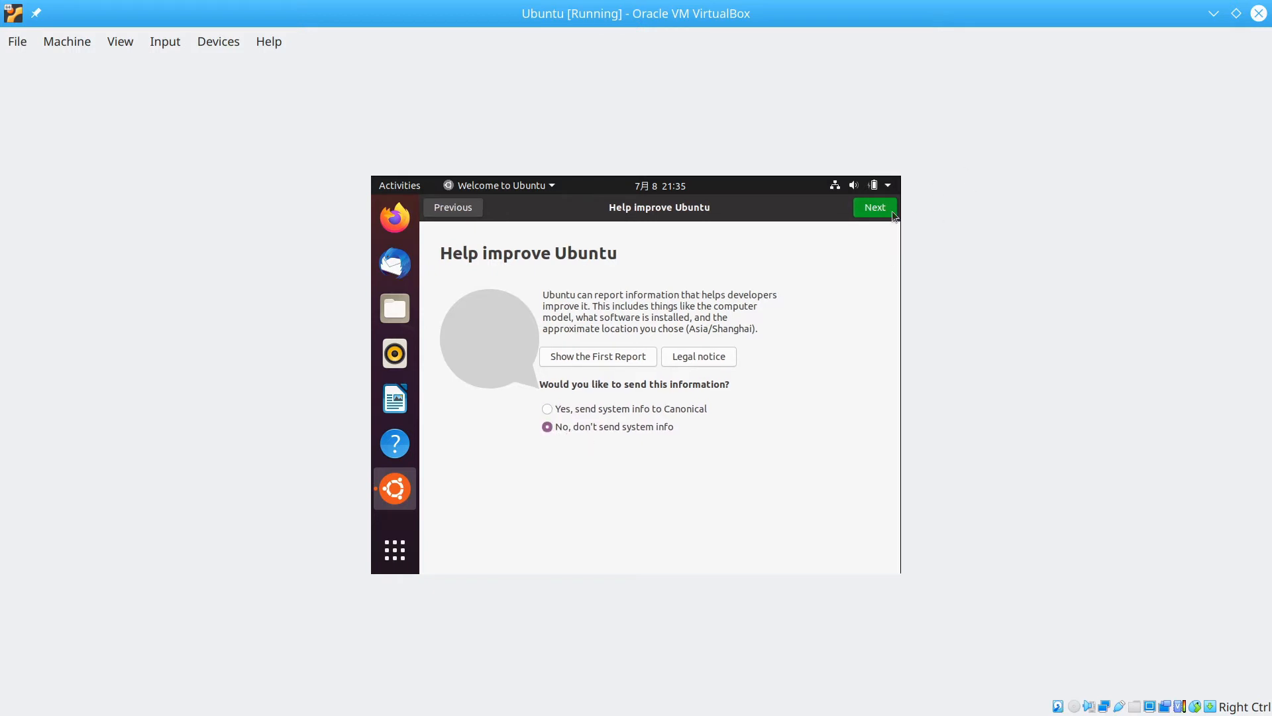
pyautogui.click(871, 210)
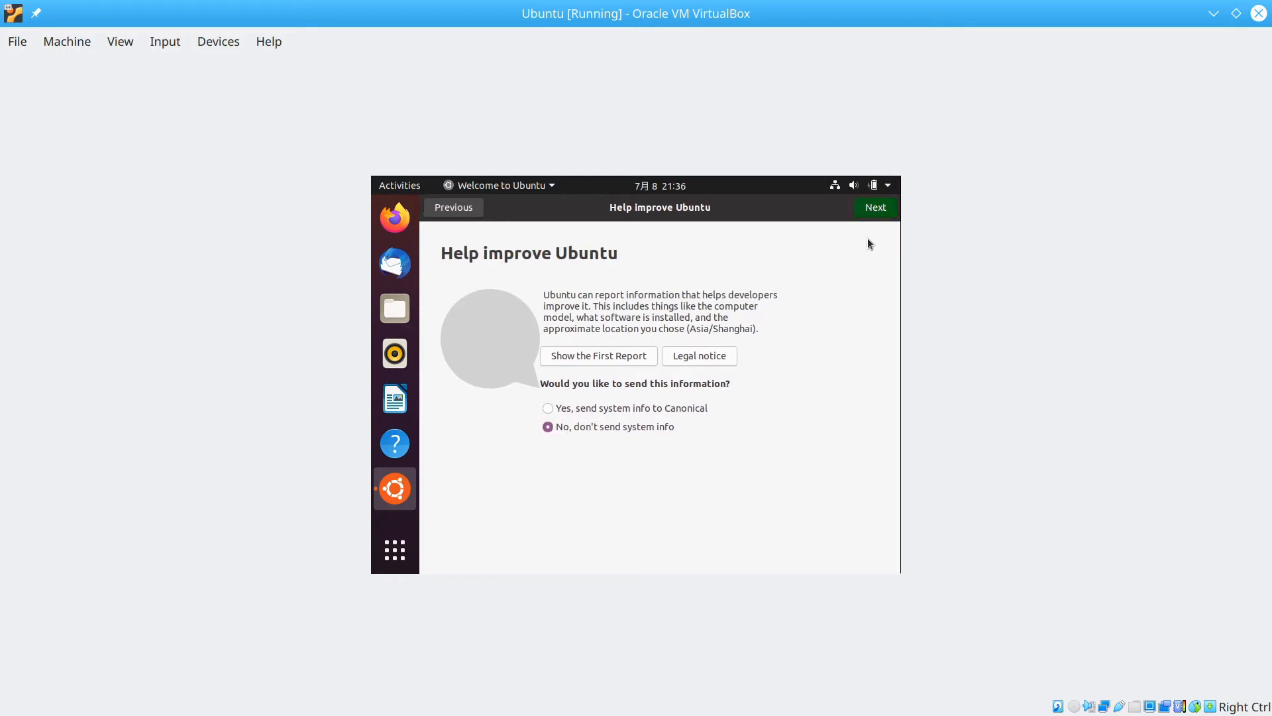
pyautogui.click(873, 210)
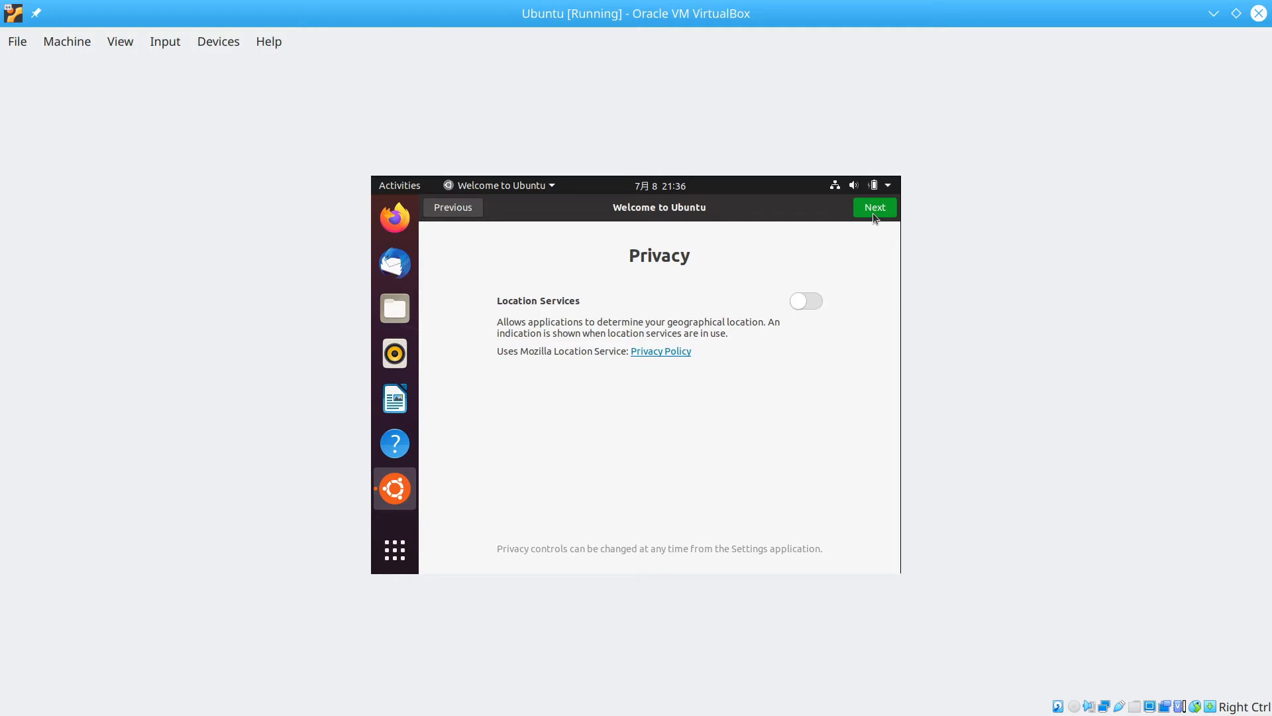
pyautogui.click(873, 213)
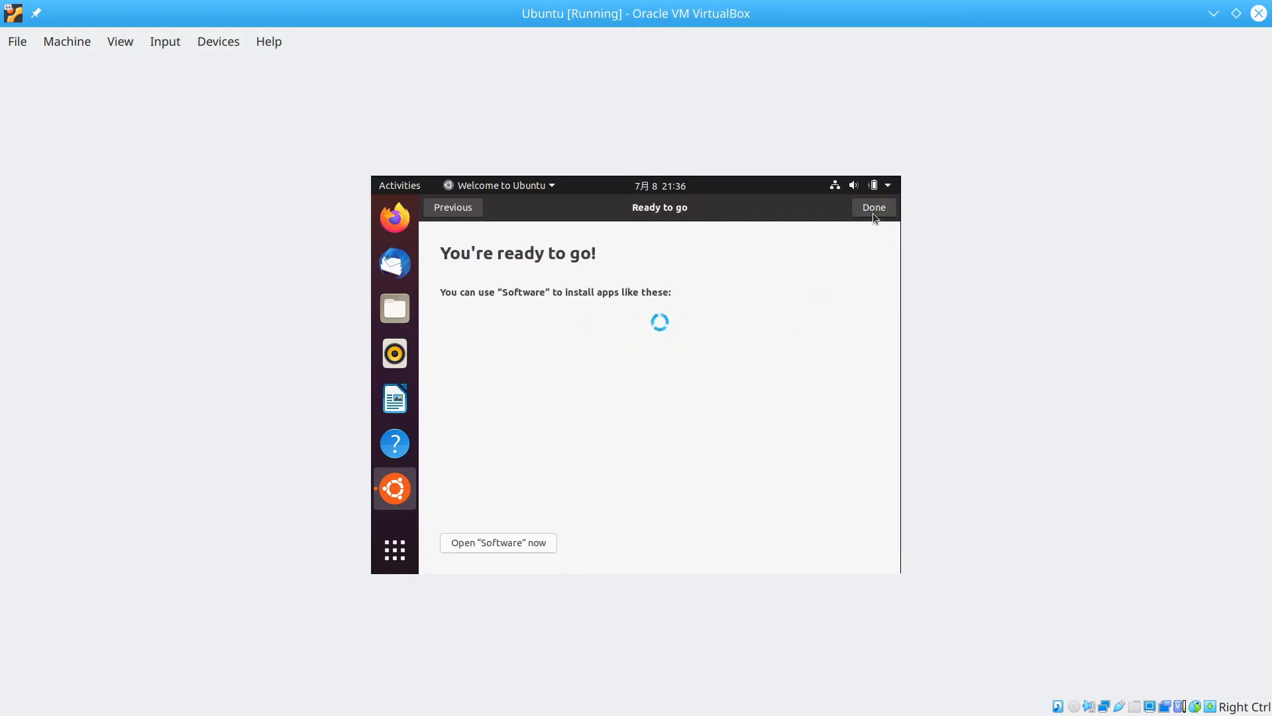
pyautogui.click(873, 214)
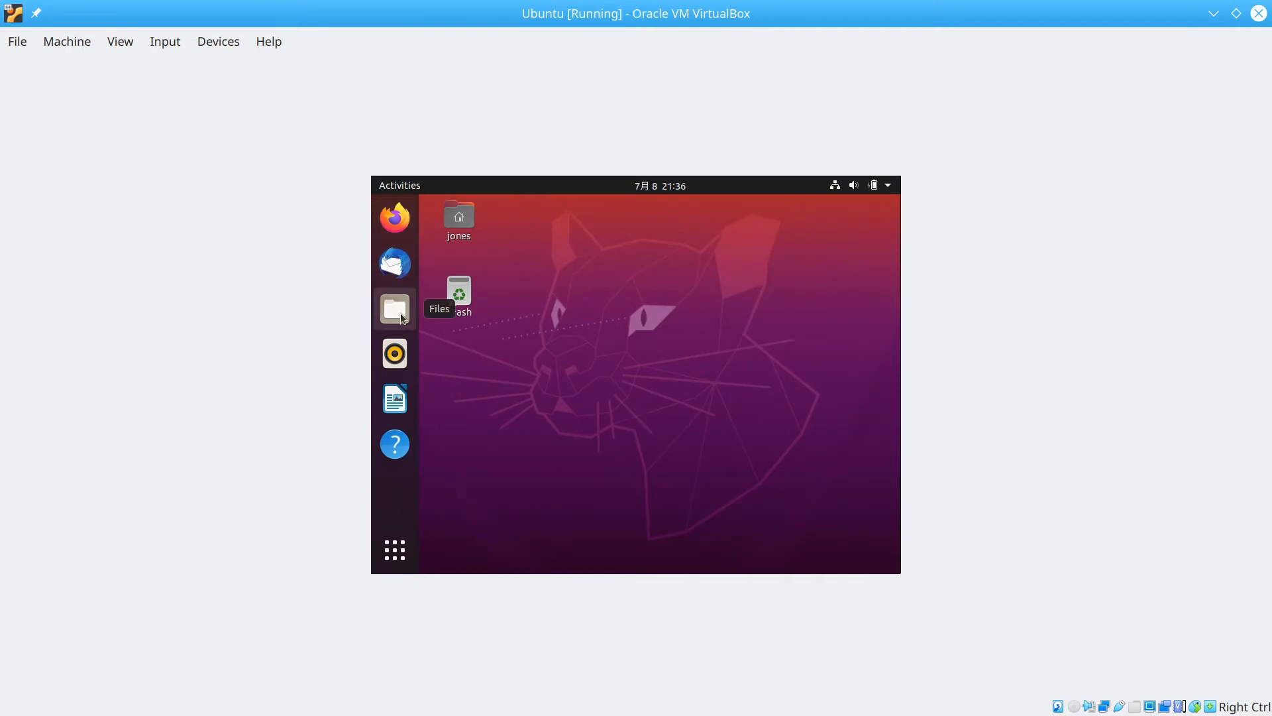
# Launch Terminal by searching 'ter' in Show Applications.
pyautogui.click(387, 542)
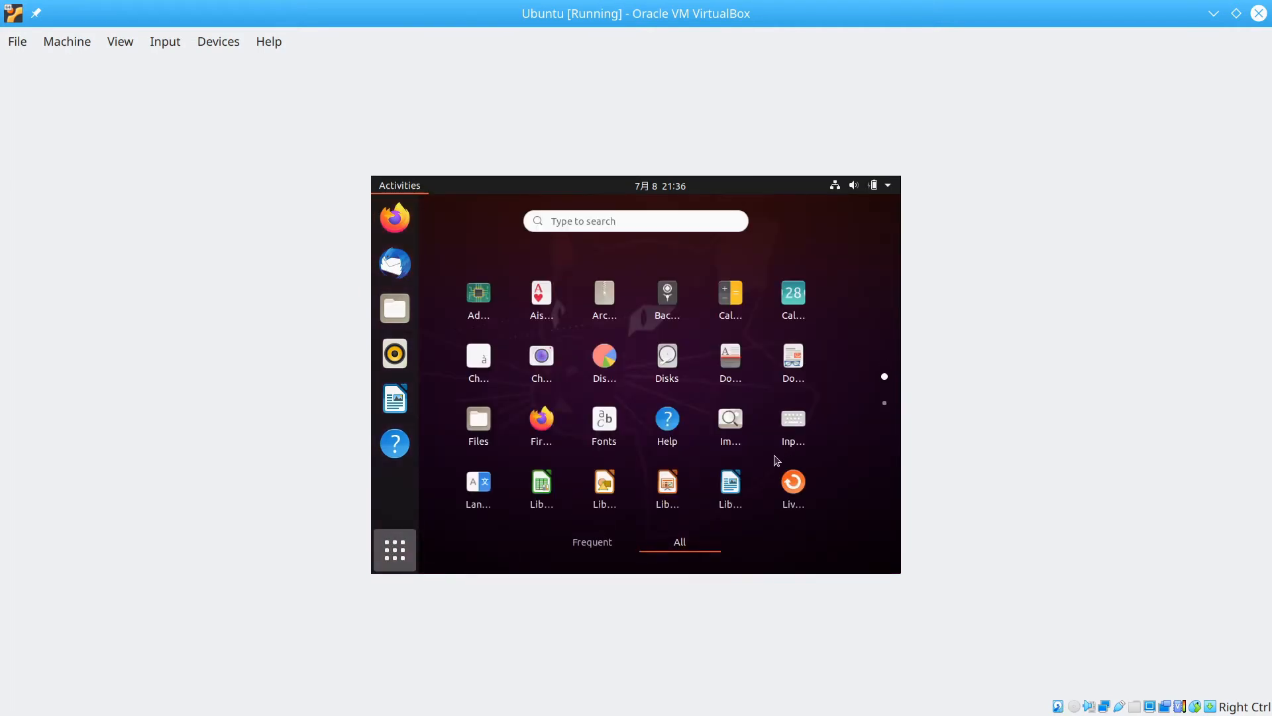
pyautogui.click(652, 217)
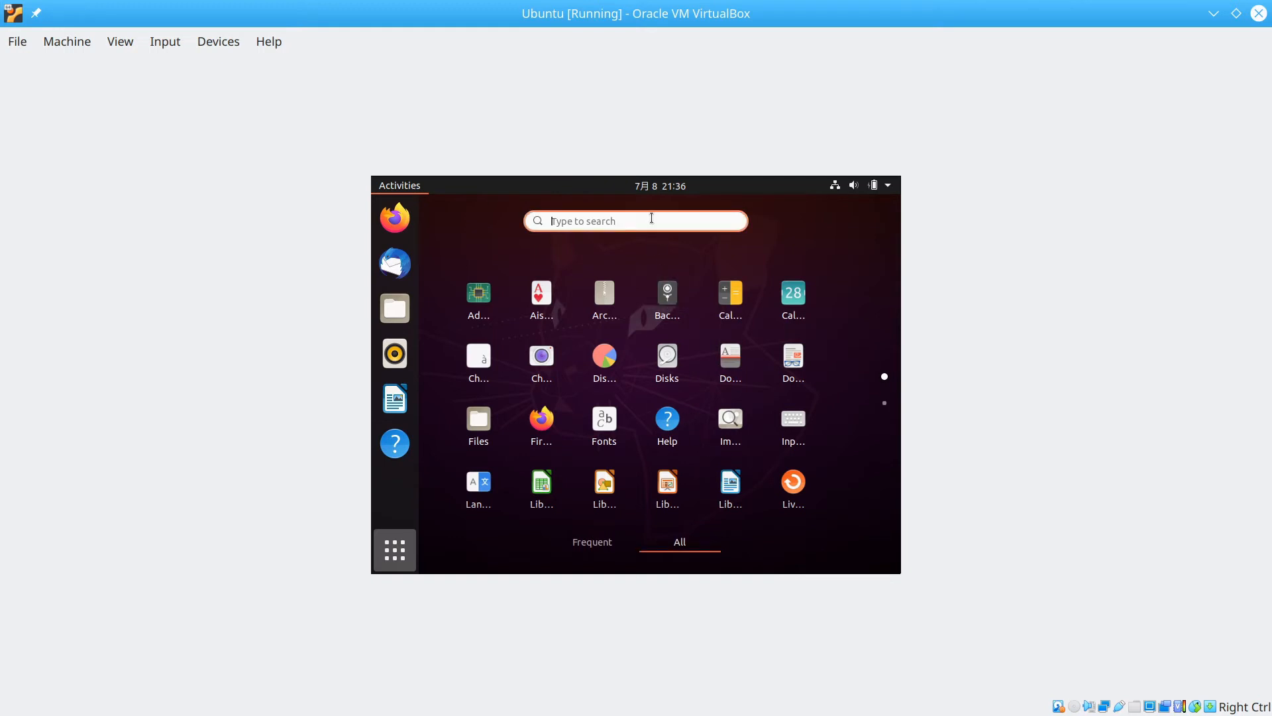
pyautogui.write('ter')
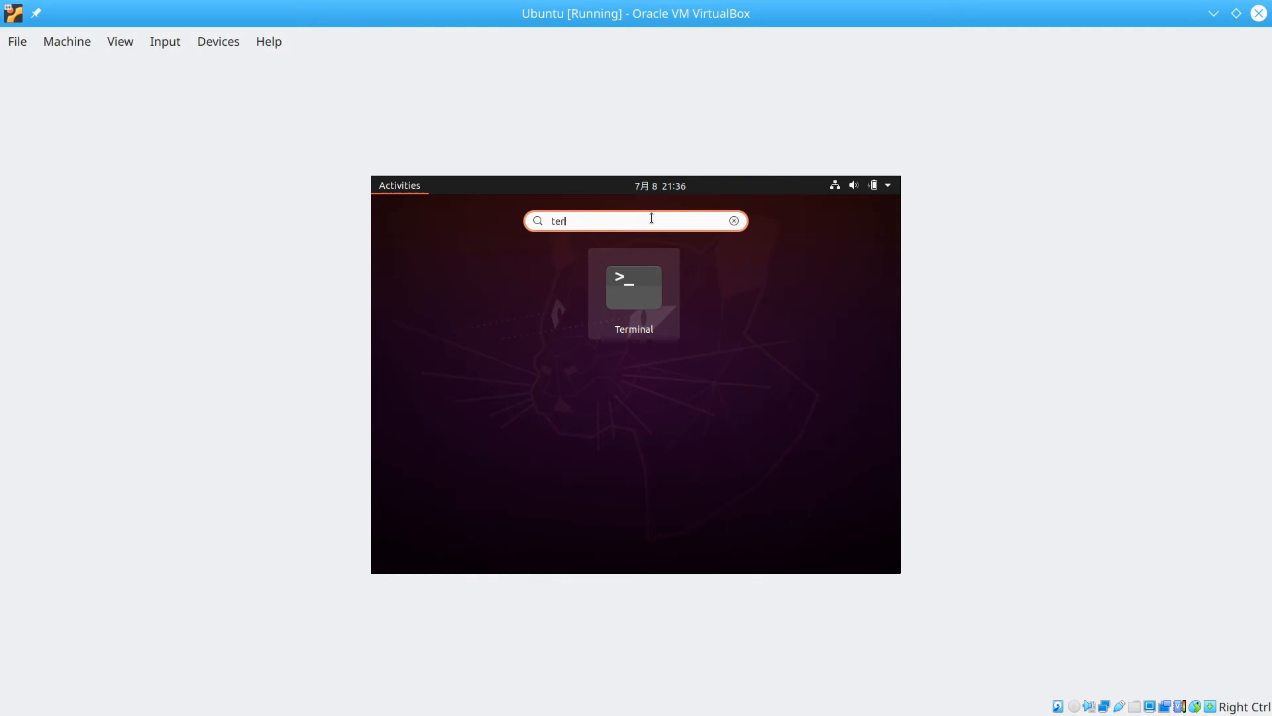
pyautogui.press('Return')
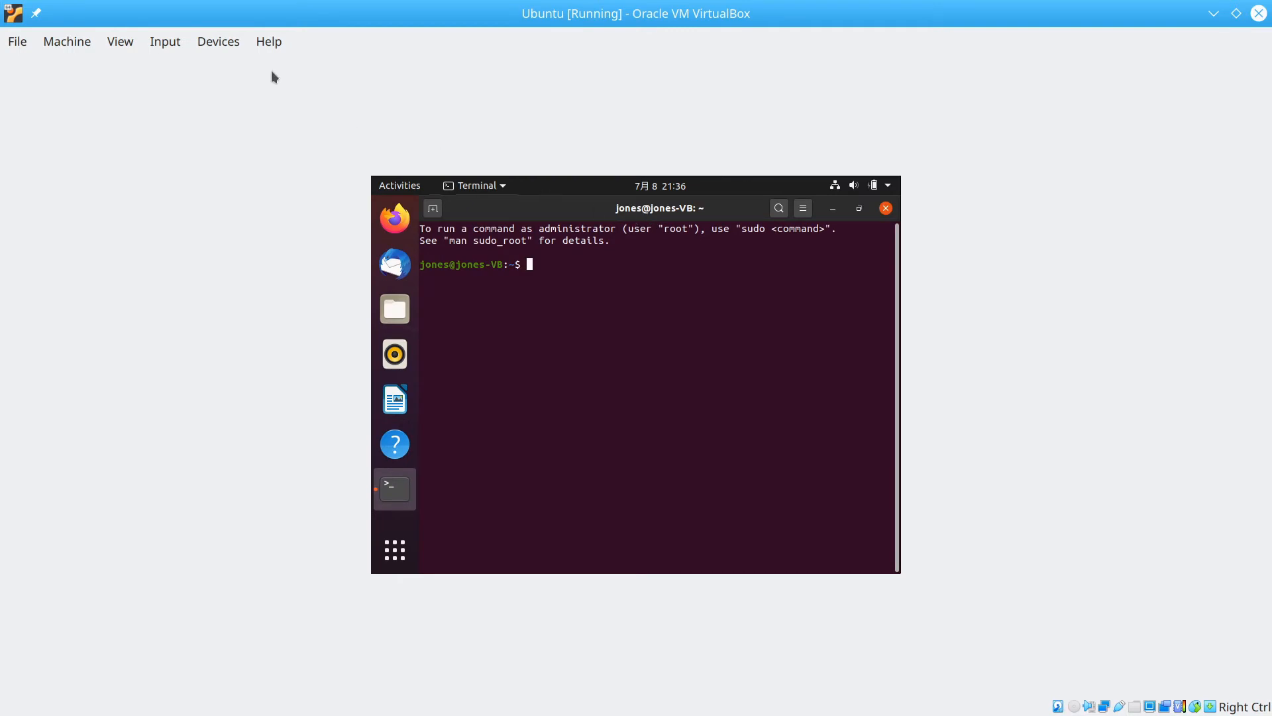
pyautogui.click(201, 41)
# Insert the Guest Additions CD image, open the file manager, and cancel the autorun prompt.
pyautogui.click(272, 250)
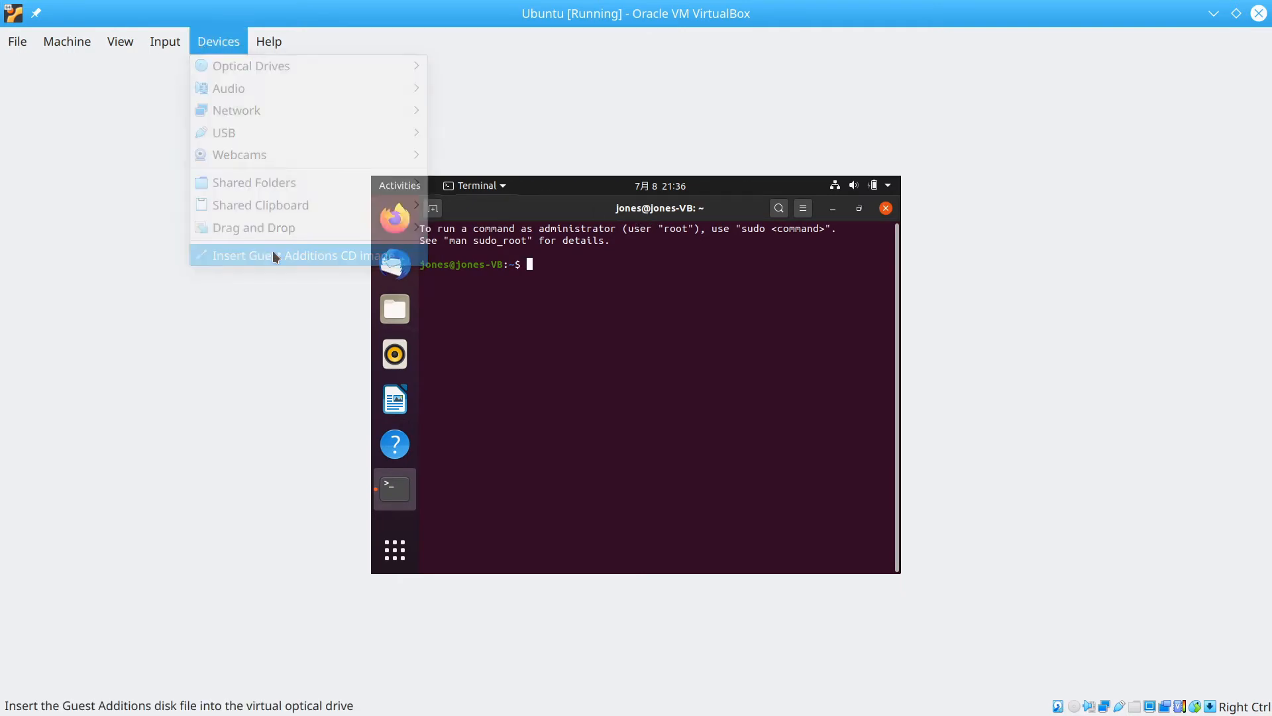
pyautogui.click(393, 312)
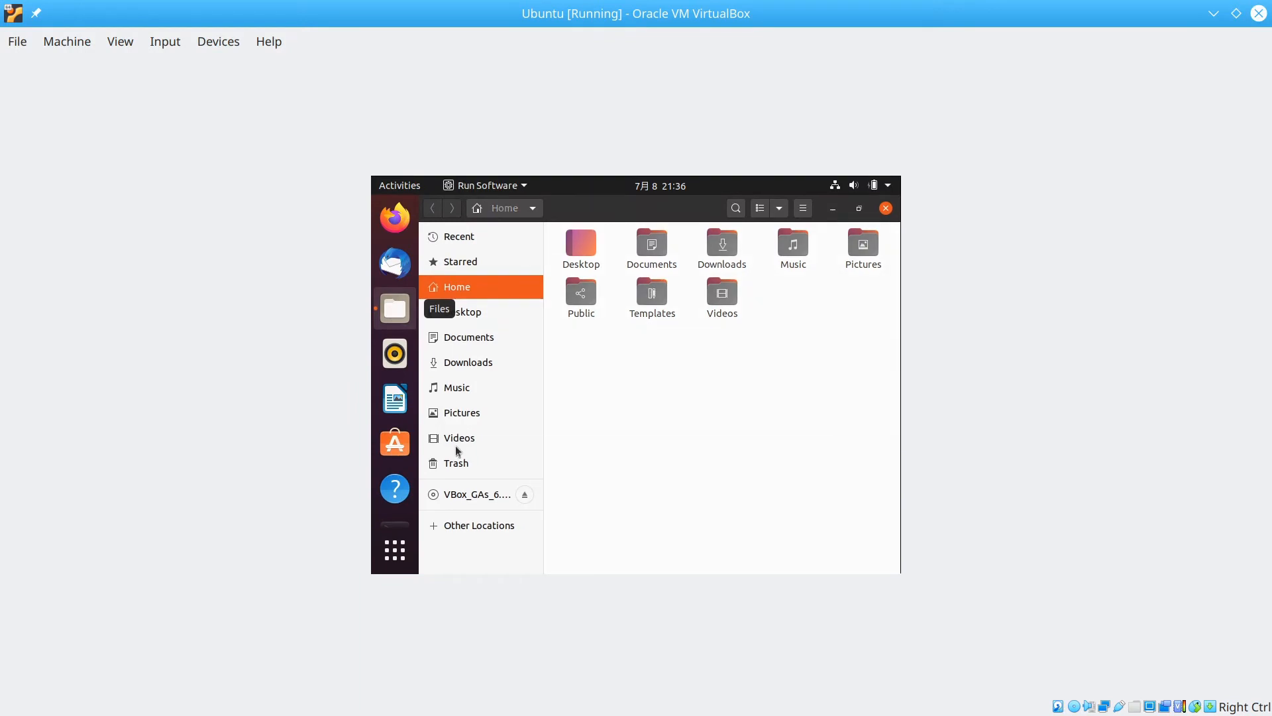
pyautogui.click(585, 419)
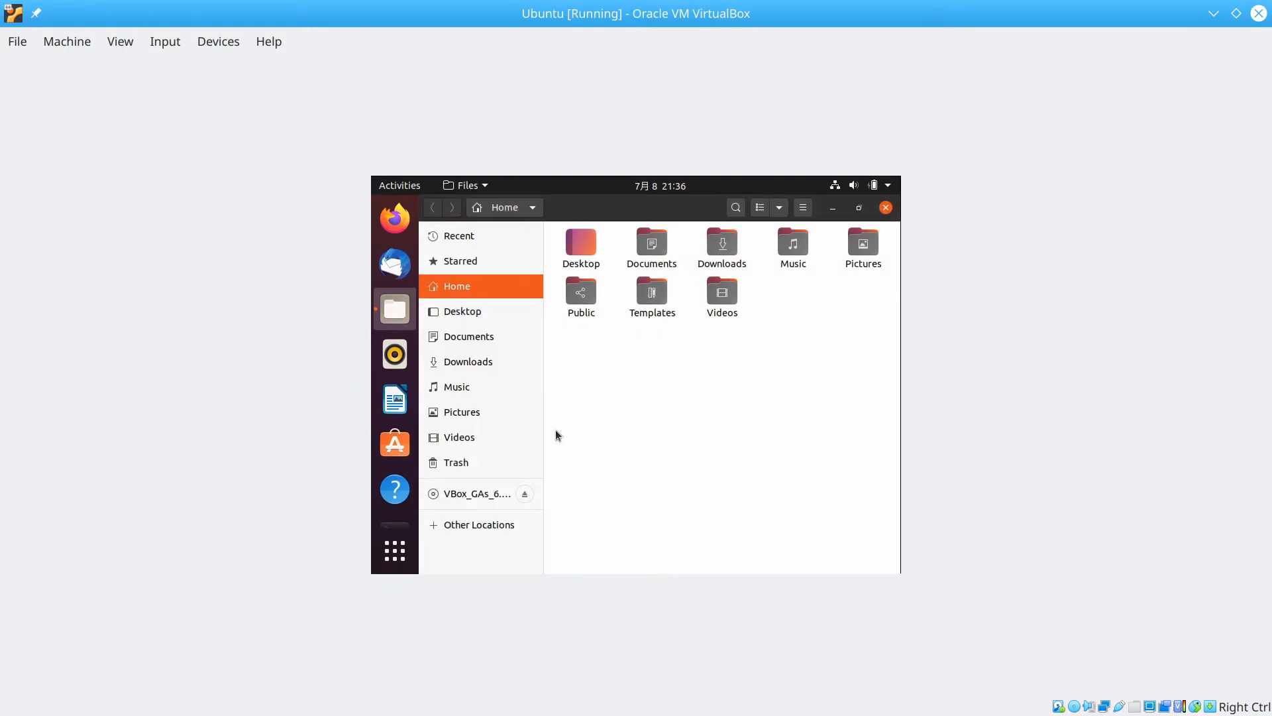
# Copy all files from the VBox_GAs_6.1.10 disc and paste them into Downloads.
pyautogui.click(469, 496)
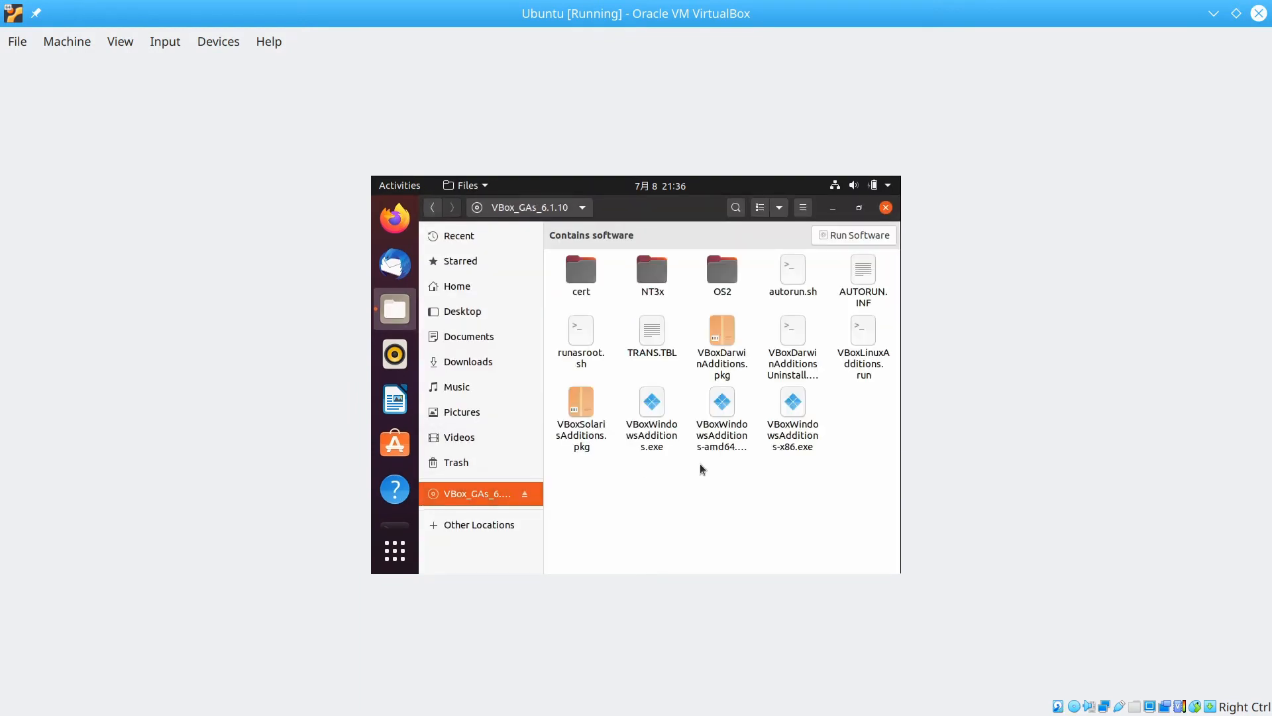
pyautogui.hotkey('ctrl', 'a')
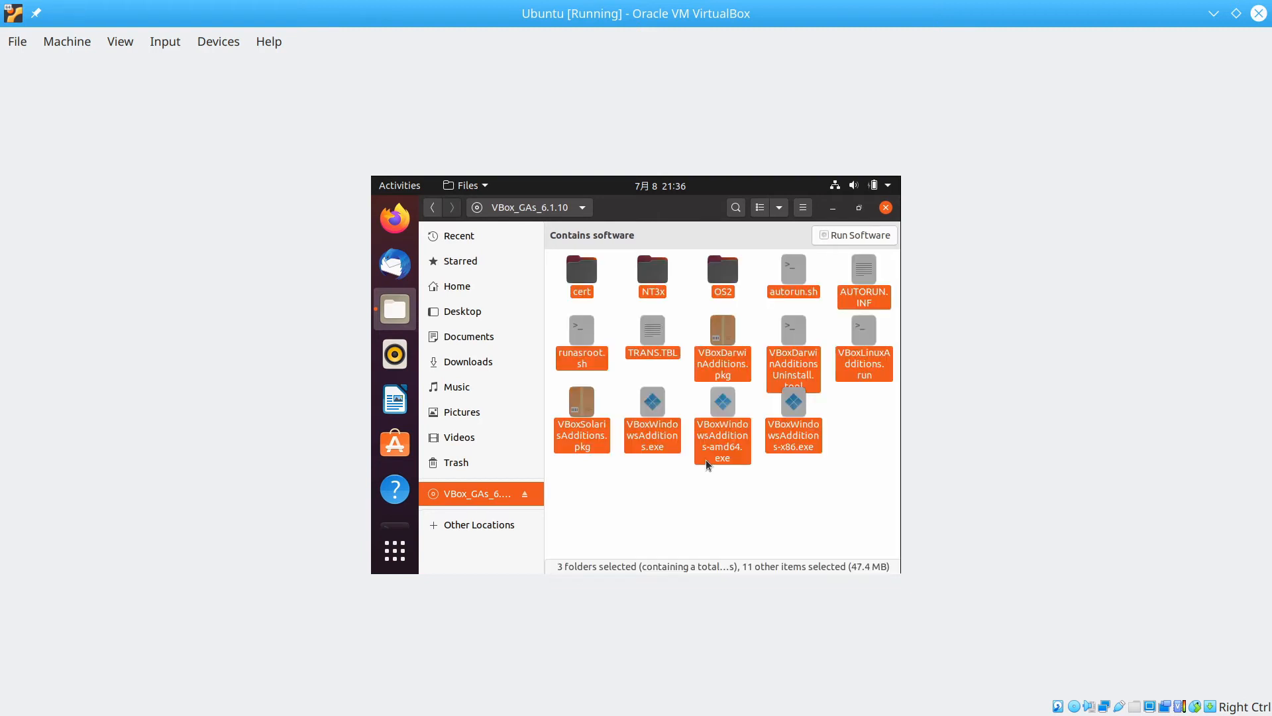
pyautogui.rightClick(656, 407)
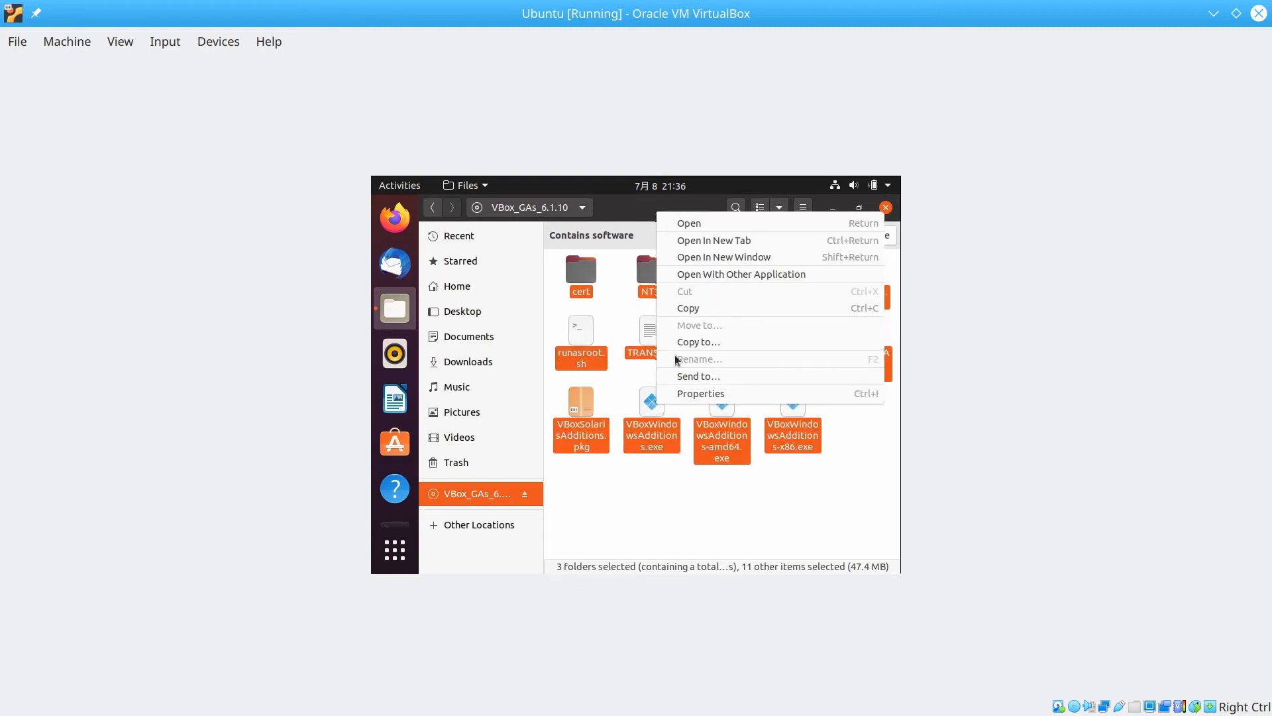
pyautogui.click(677, 309)
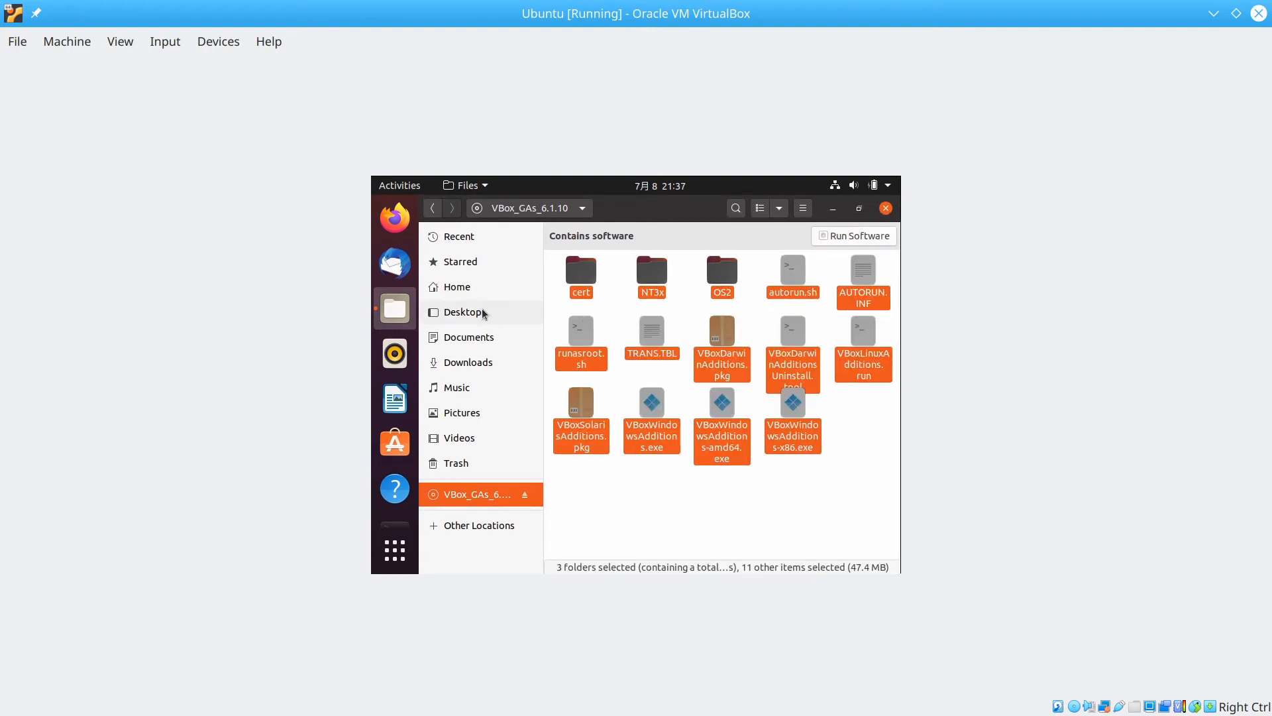
pyautogui.click(474, 362)
pyautogui.rightClick(629, 324)
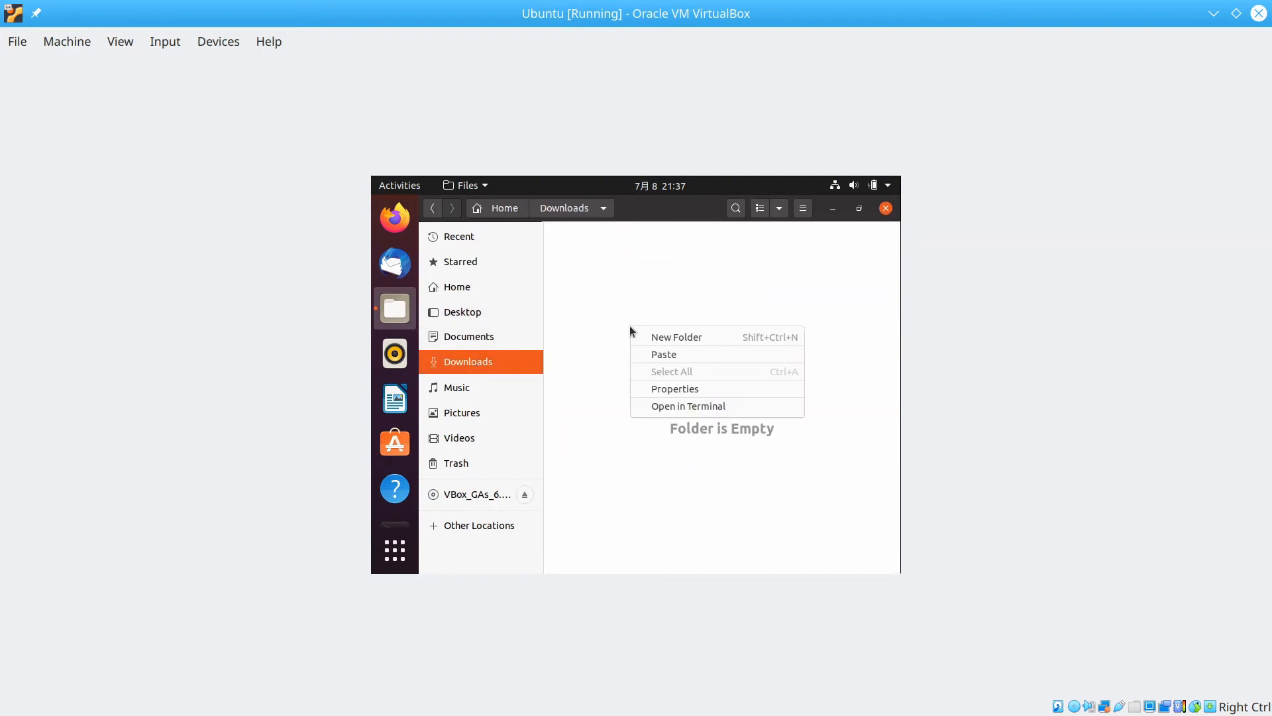
pyautogui.click(657, 356)
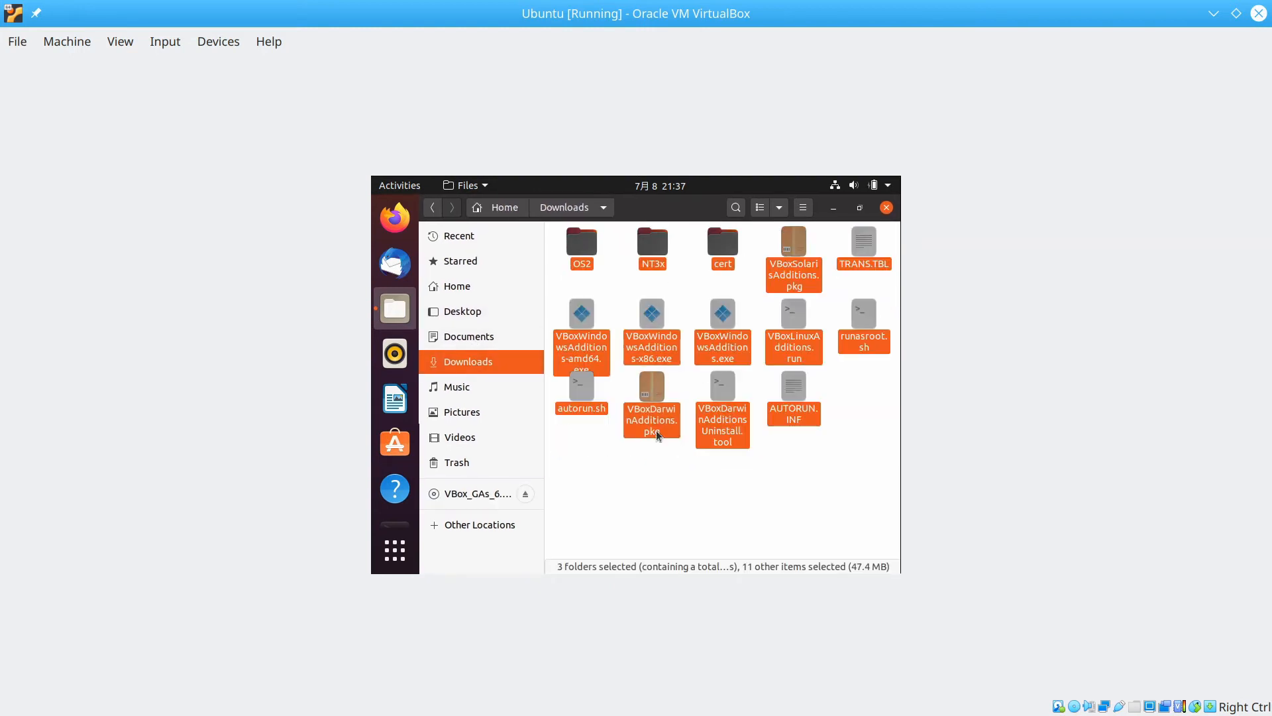
pyautogui.click(658, 494)
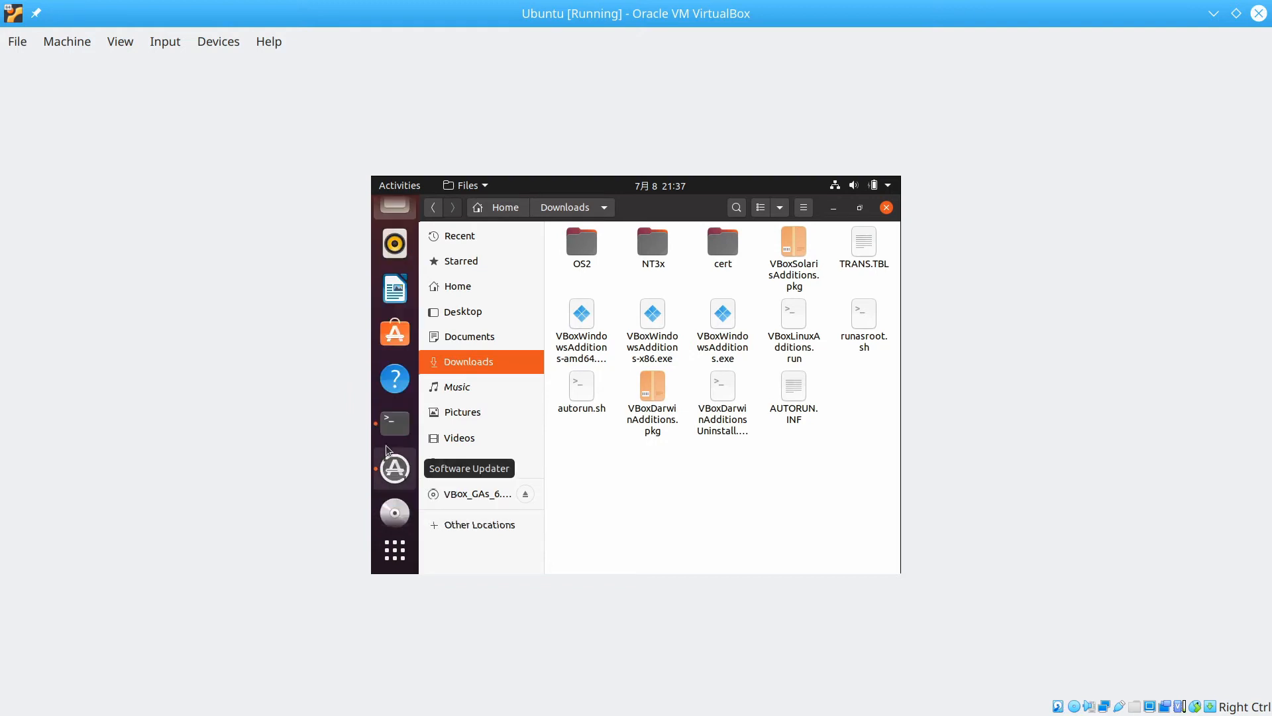
# In a new terminal, run 'cd Downloads' and 'ls' to list the copied files.
pyautogui.click(394, 421)
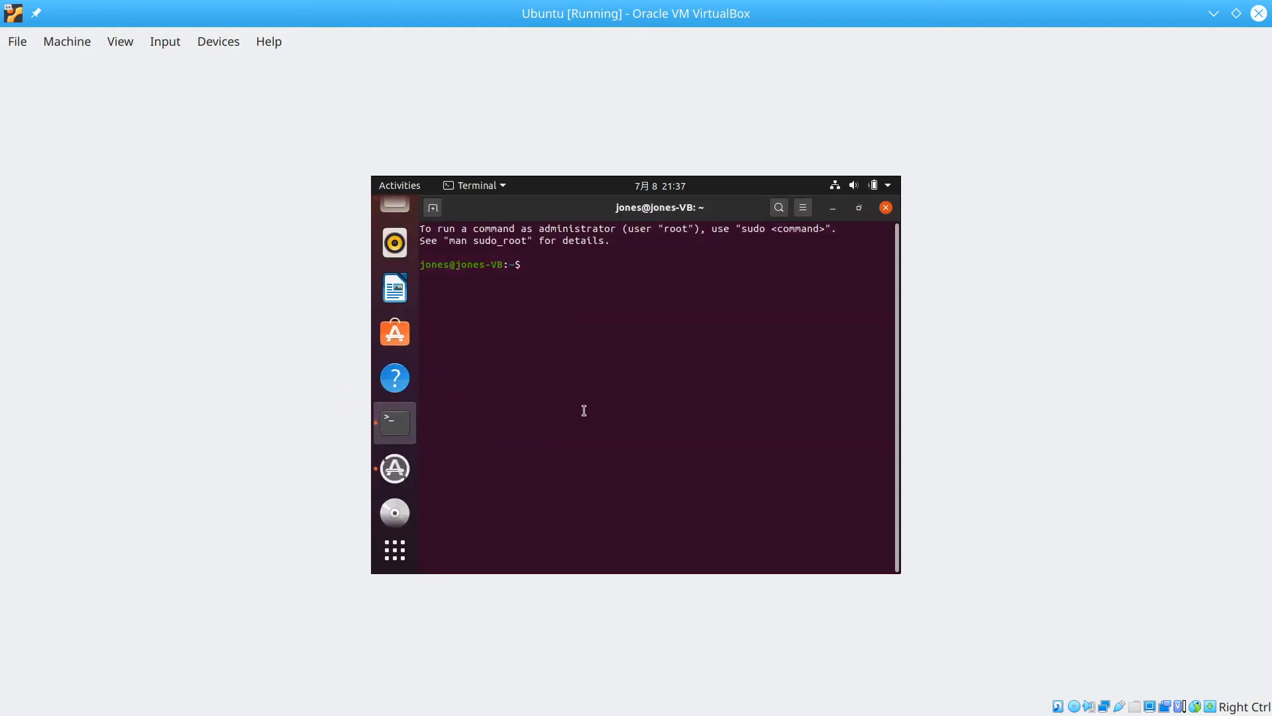
pyautogui.write('cd Downloads')
pyautogui.press('Return')
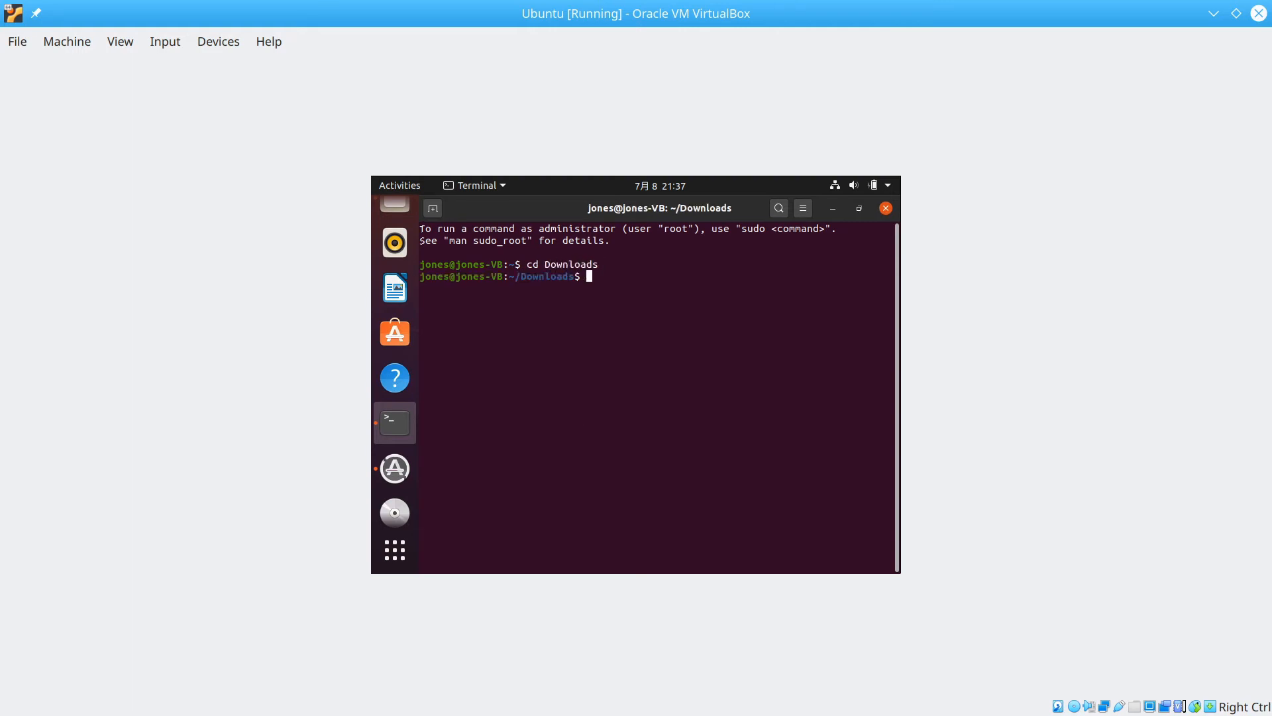
pyautogui.write('ls')
pyautogui.press('Return')
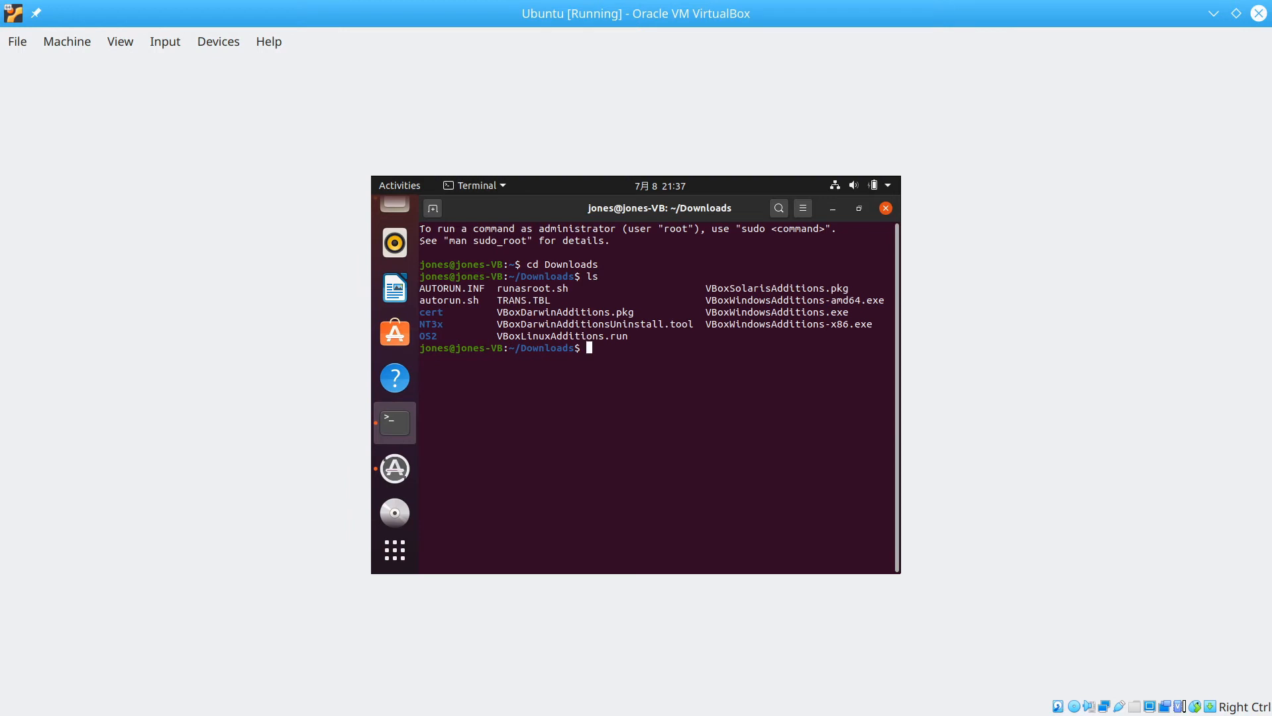
# Run 'sudo bash VBoxLinuxAdditions' with the admin password, then recall the command.
pyautogui.write('sudo bash VBoxLinuxAdditions')
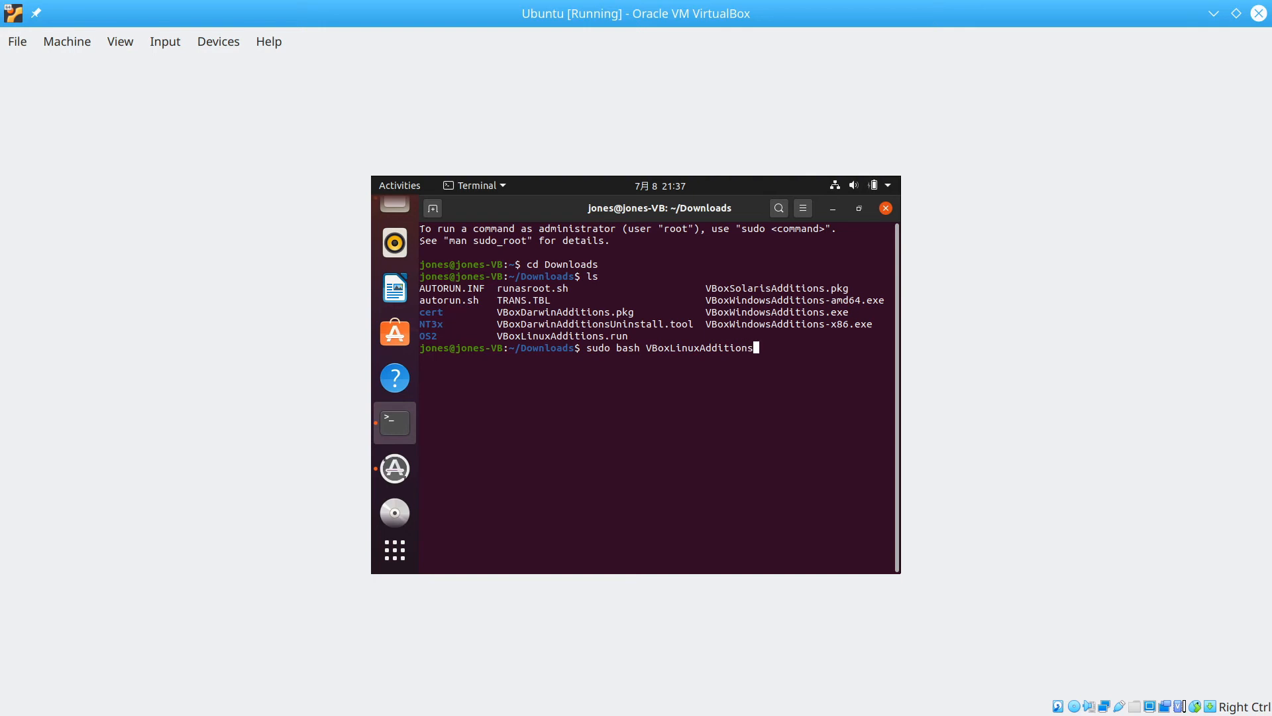
pyautogui.press('Return')
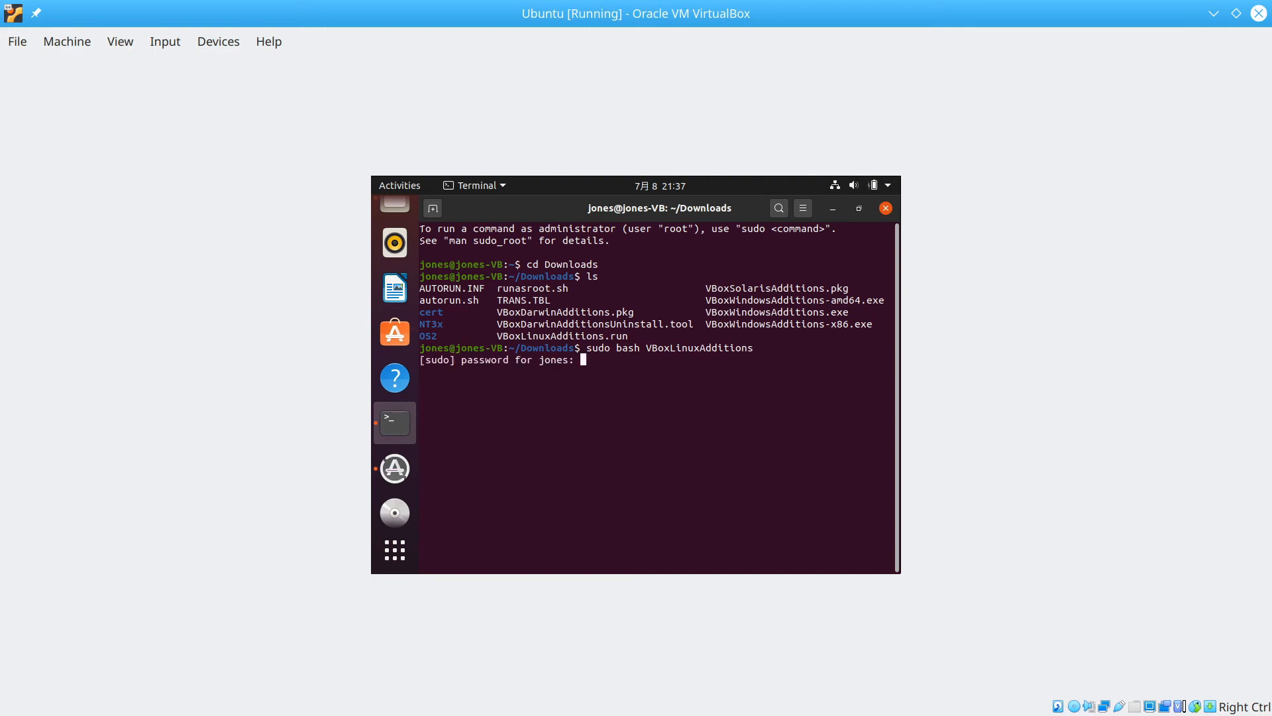
pyautogui.press('Return')
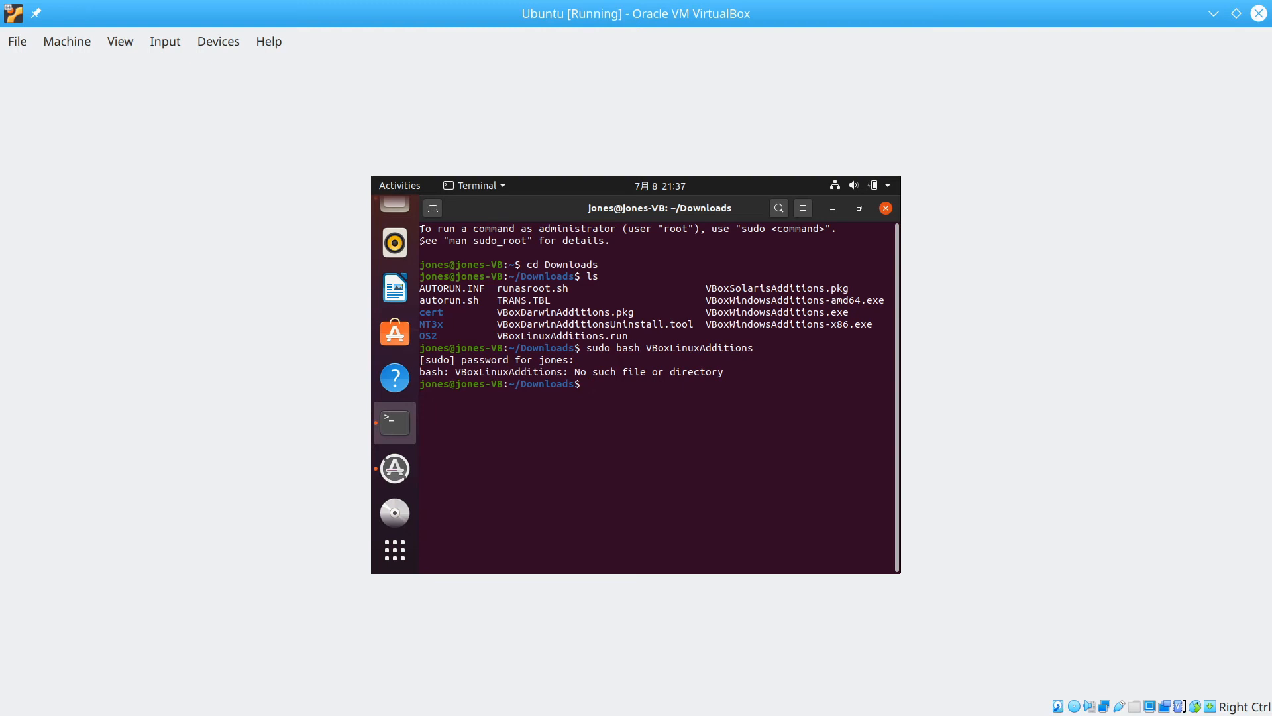
pyautogui.press('Up')
# Run 'sudo bash VBoxLinuxAdditions.run', then install build-essential via apt-get, answering y.
pyautogui.write('.run')
pyautogui.press('Return')
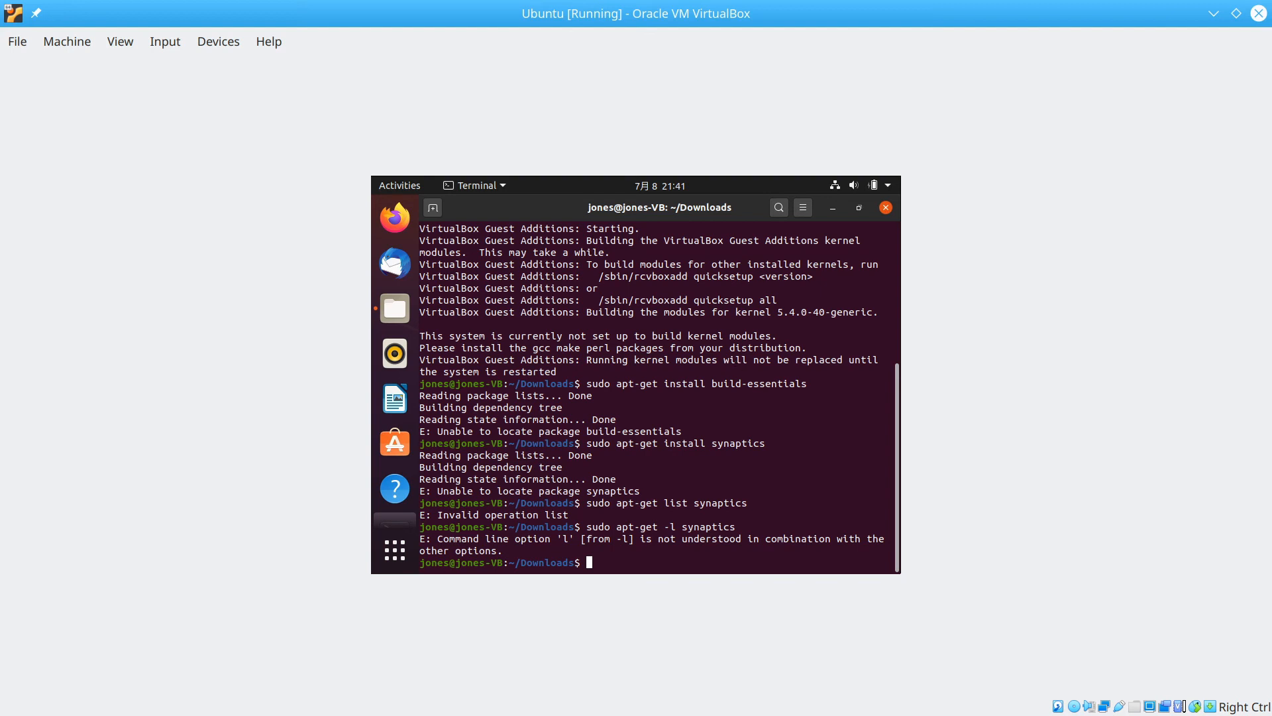
pyautogui.press('Up')
pyautogui.press('Up')
pyautogui.press('Up')
pyautogui.press('Up')
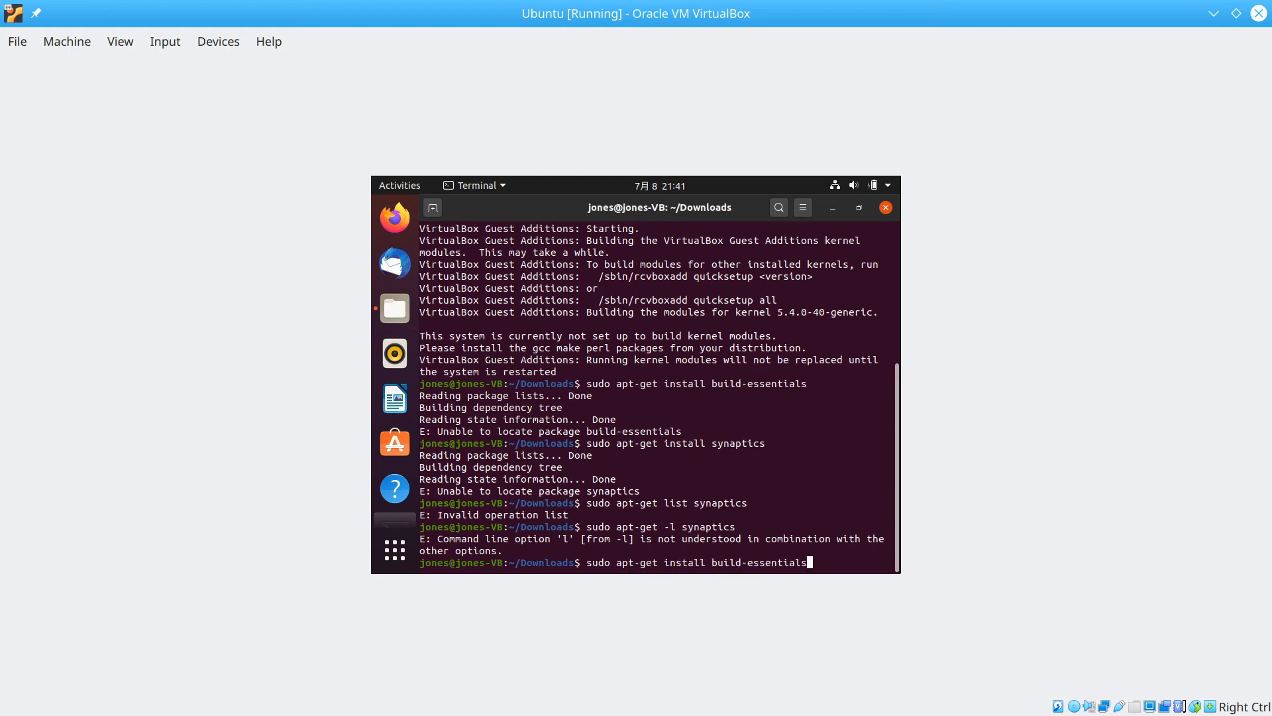
pyautogui.press('Return')
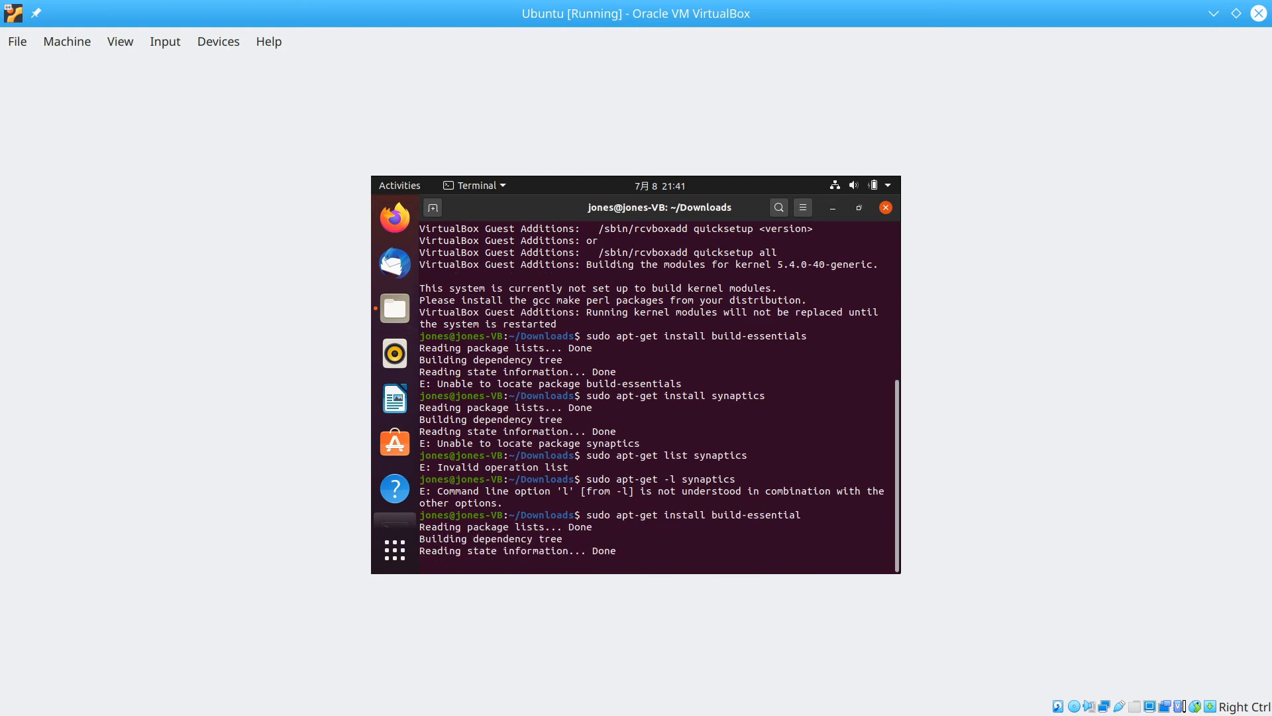
pyautogui.write('y')
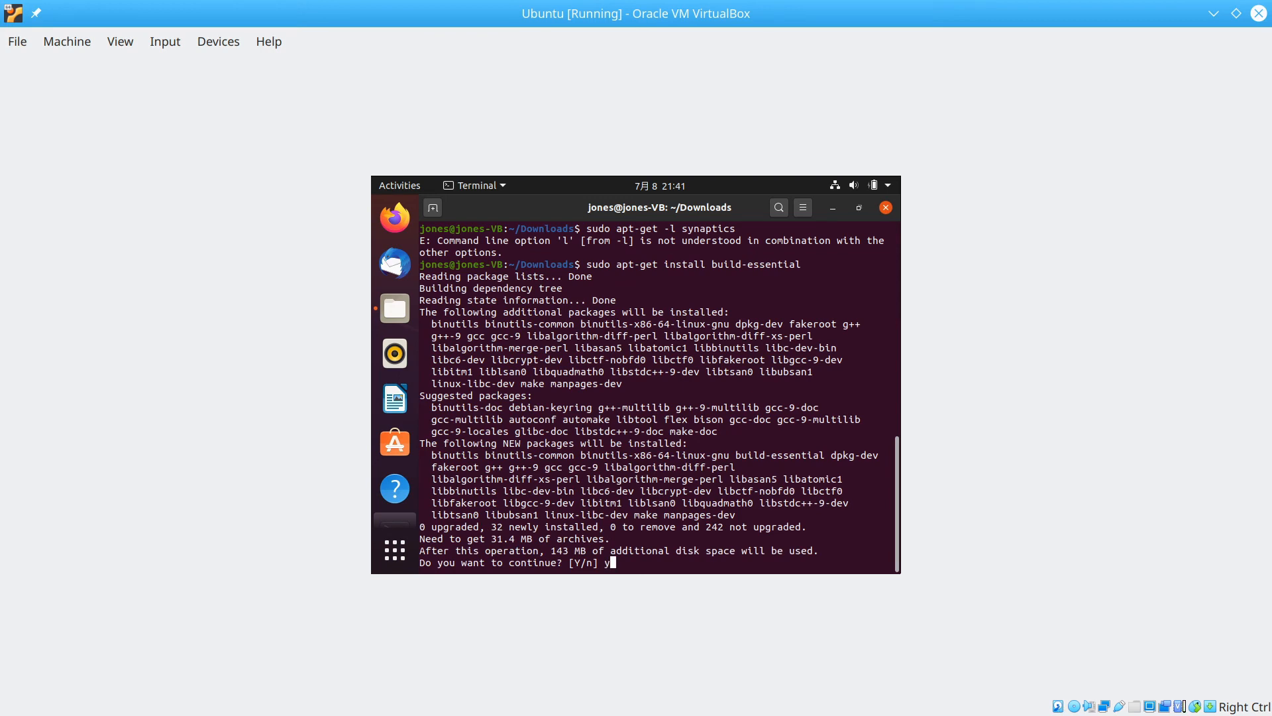
pyautogui.press('Return')
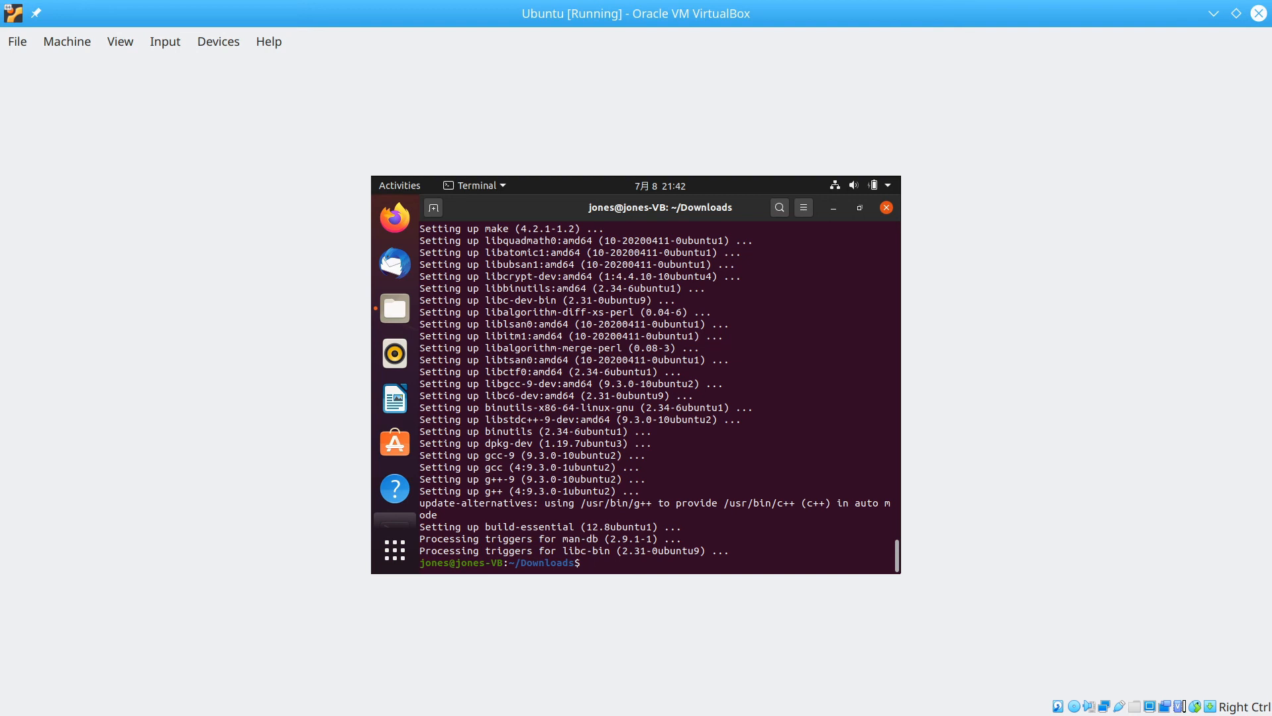
# Rerun 'sudo bash VBoxLinuxAdditions.run' from history, then type 'reboot'.
pyautogui.press('Up')
pyautogui.press('Up')
pyautogui.press('Up')
pyautogui.press('Up')
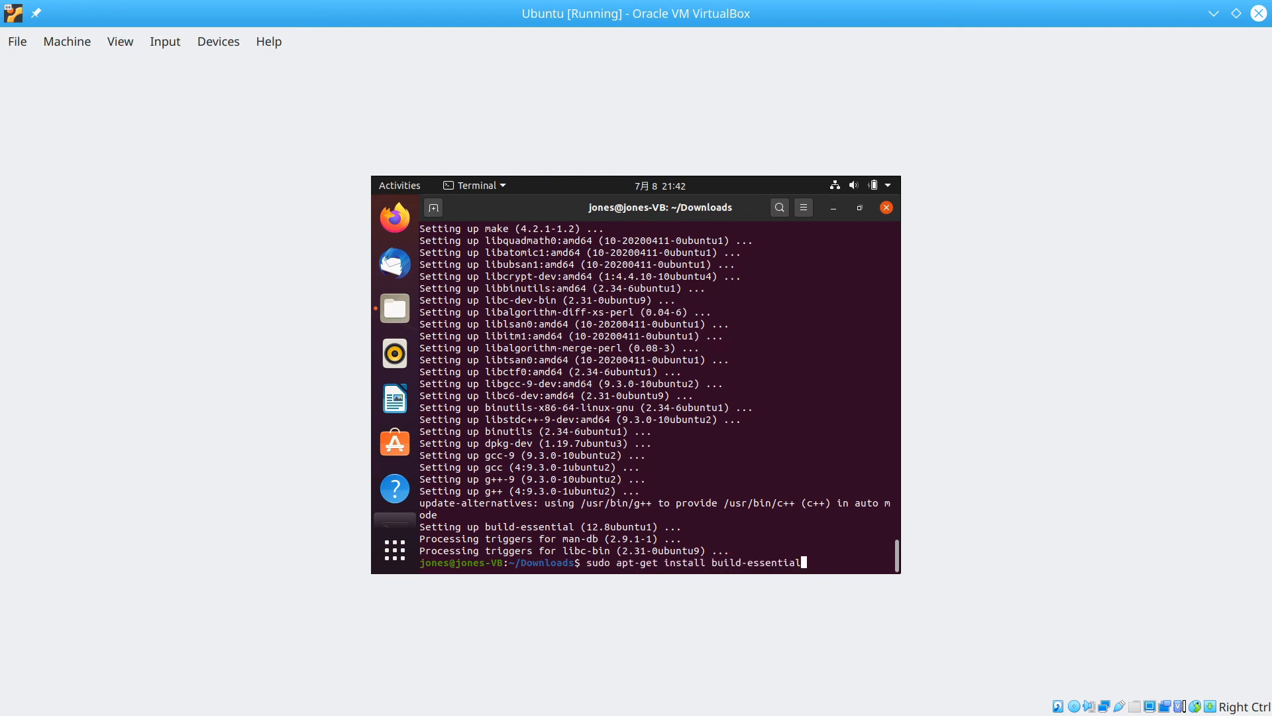
pyautogui.press('Up')
pyautogui.press('Up')
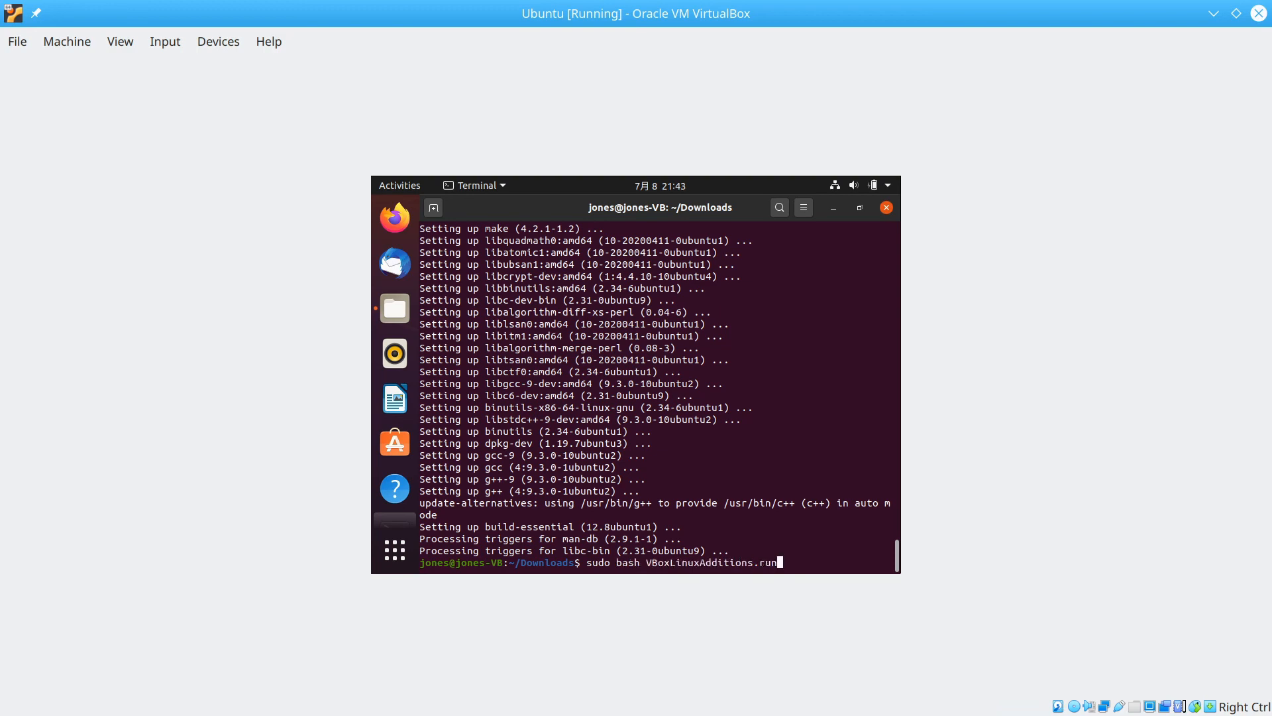
pyautogui.press('Return')
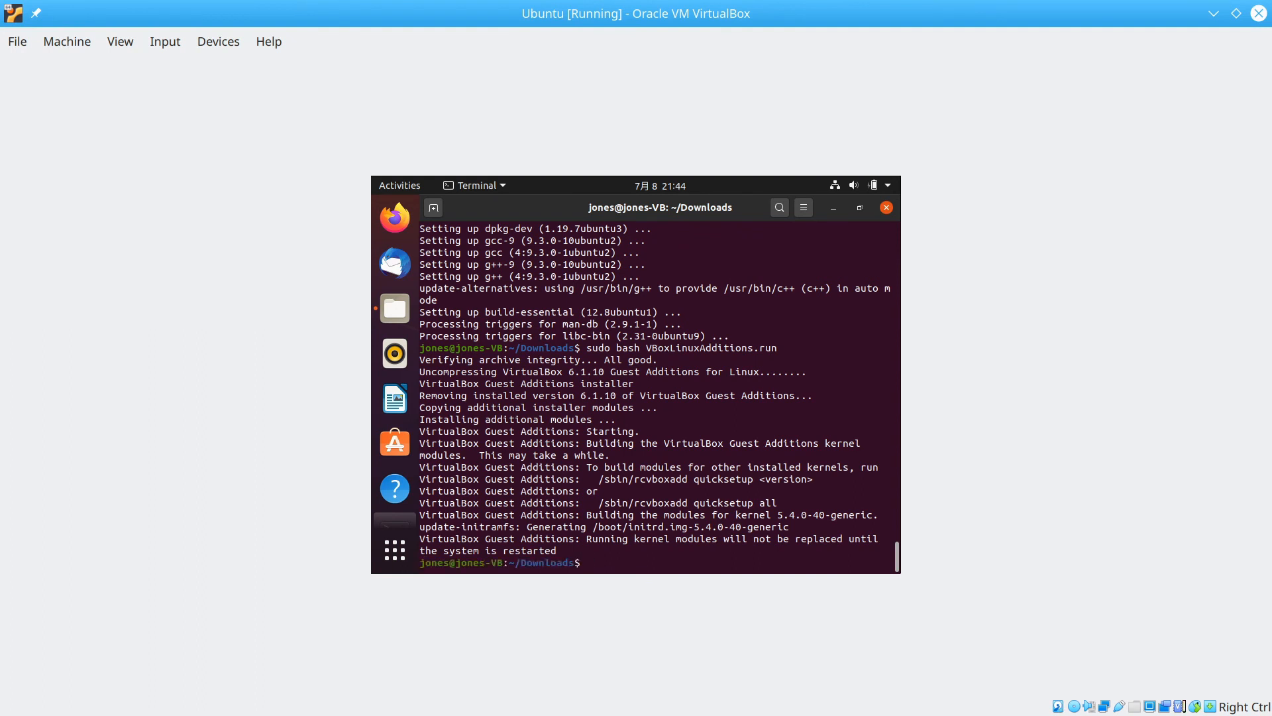
pyautogui.write('reboot')
# Reboot the guest and sign back in with the account password.
pyautogui.press('Return')
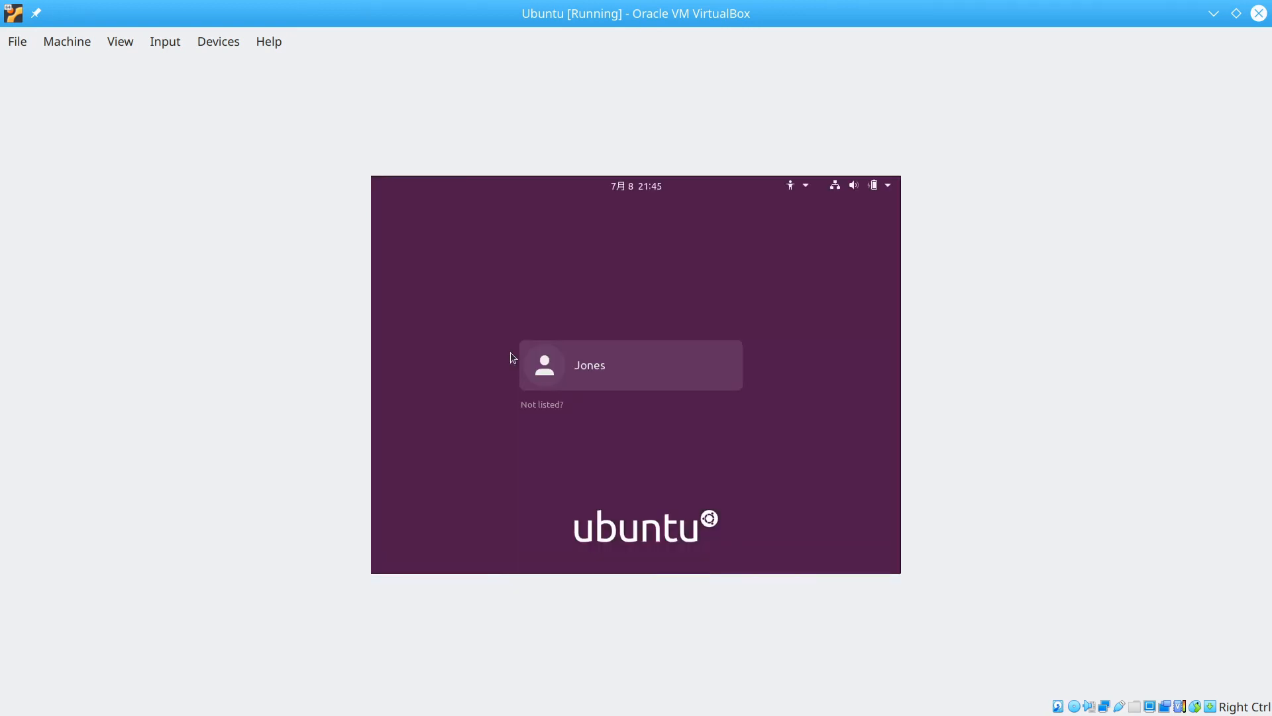
pyautogui.write('123456')
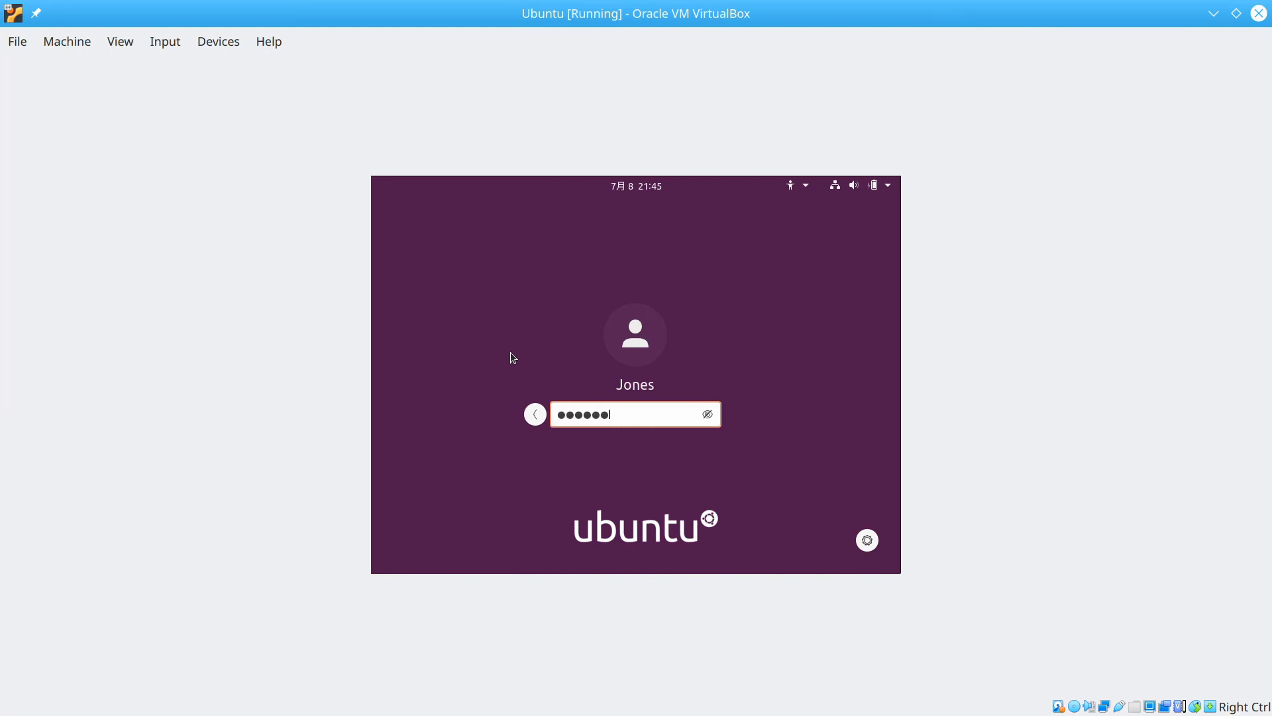
pyautogui.press('Return')
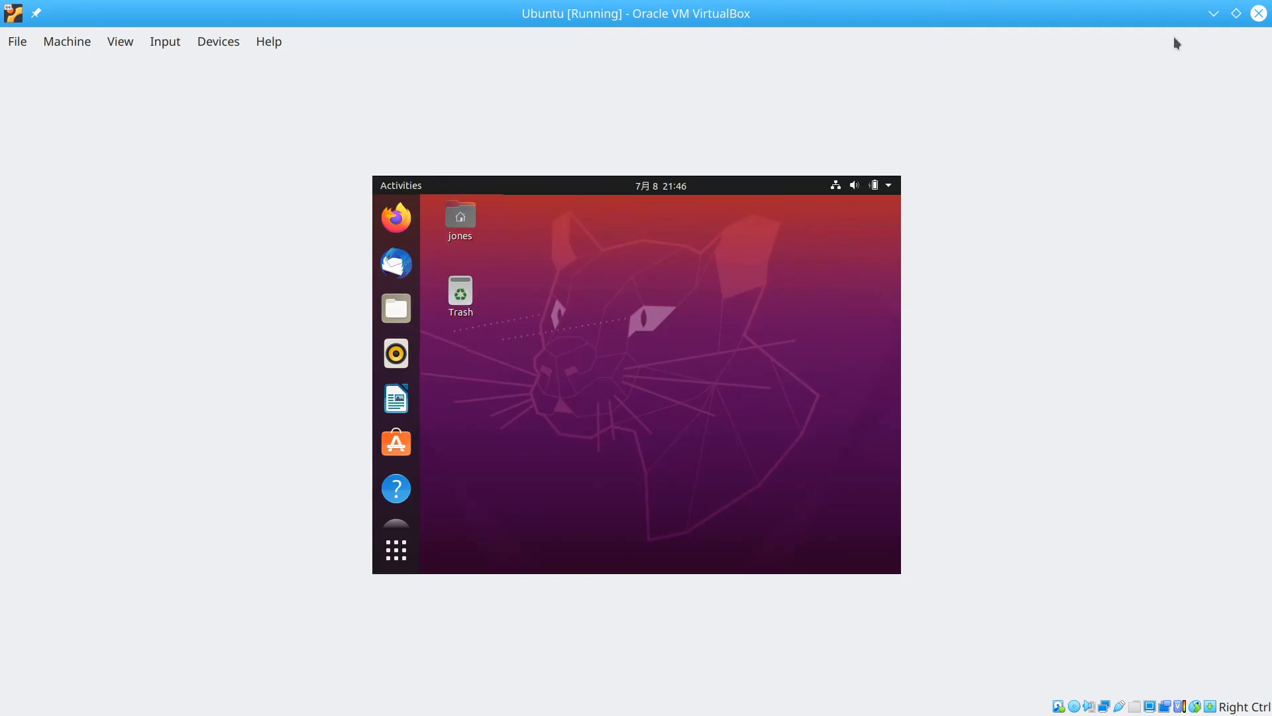
# Restore, move, and re-maximize the VM window so the desktop fills it.
pyautogui.click(1234, 13)
pyautogui.moveTo(848, 136); pyautogui.dragTo(498, 125)
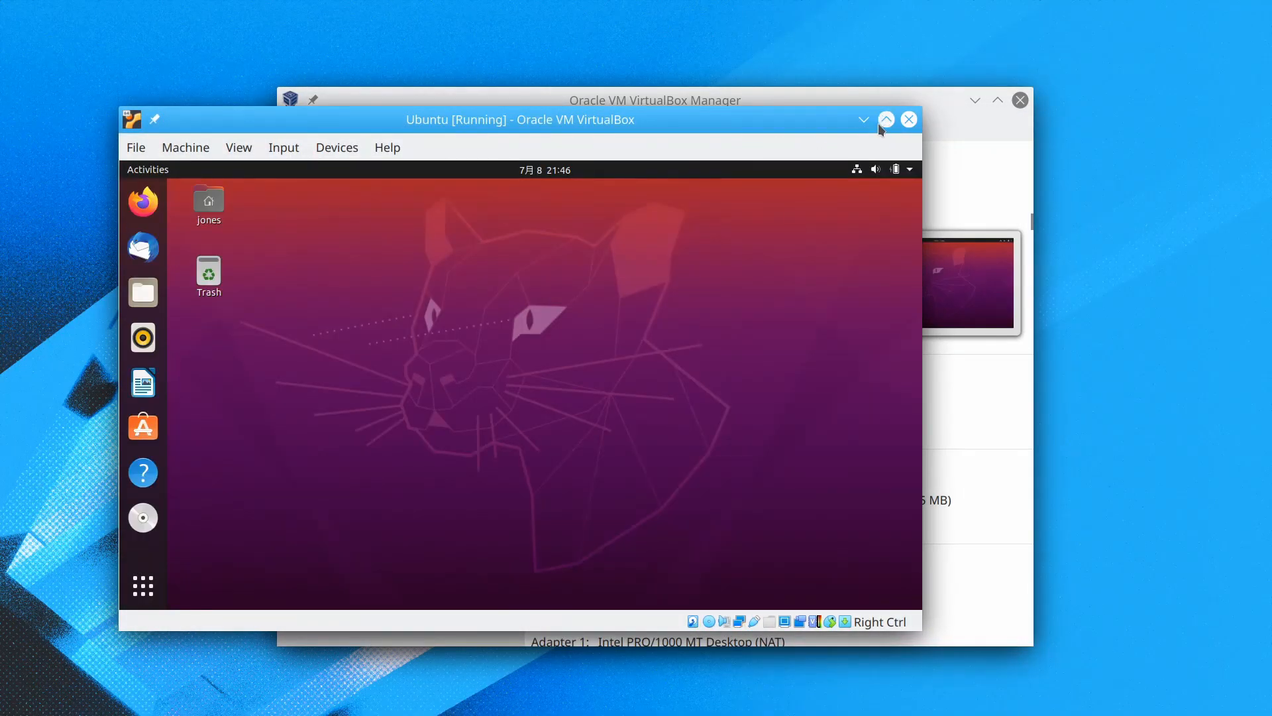
pyautogui.click(882, 122)
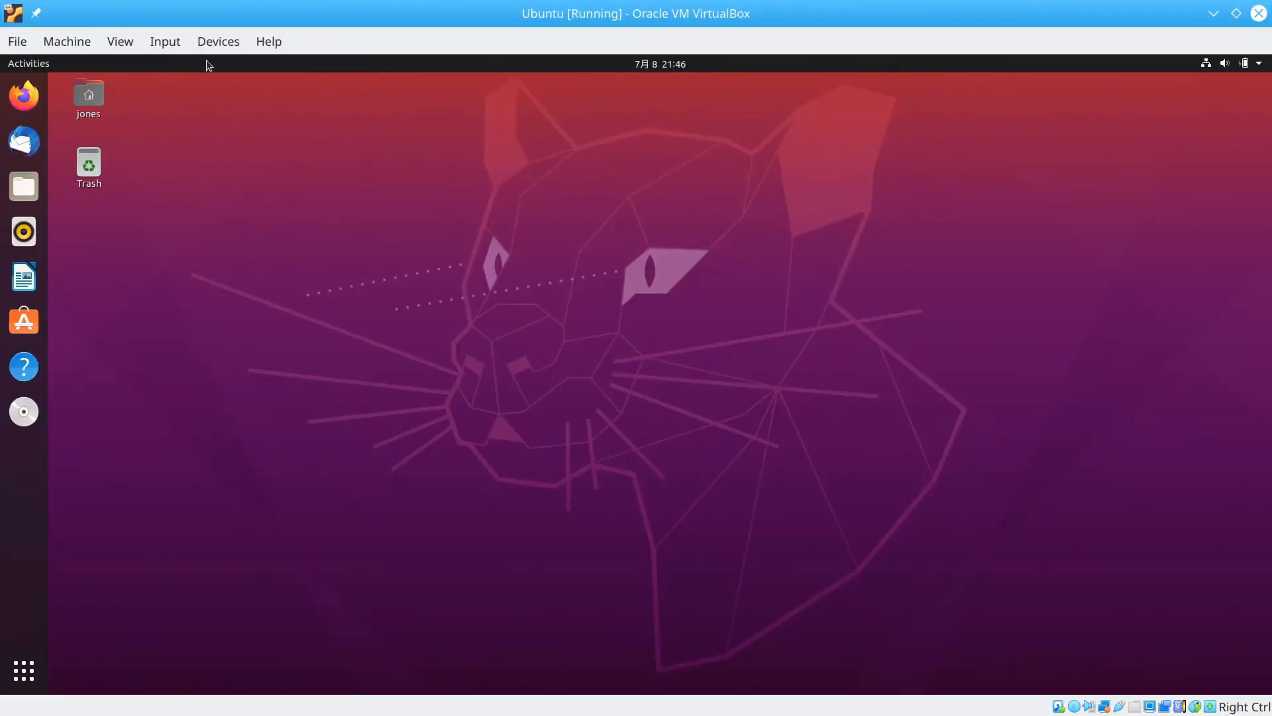
pyautogui.click(218, 41)
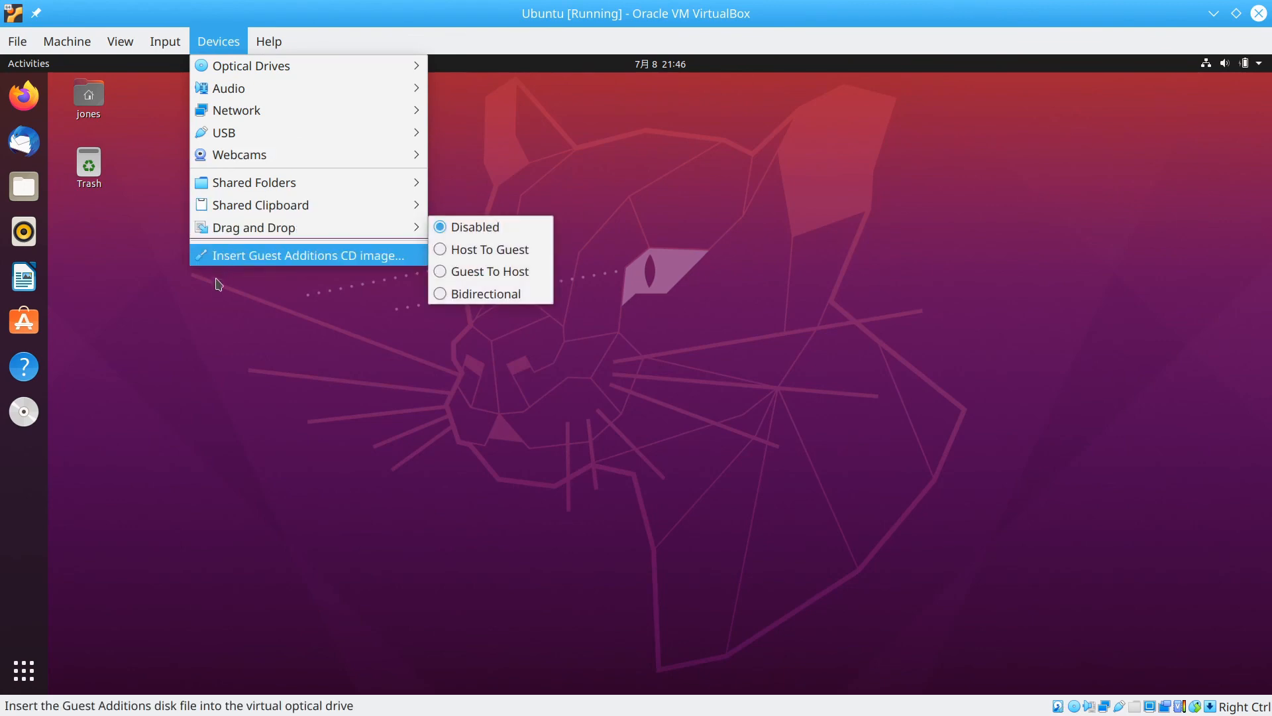
pyautogui.click(235, 358)
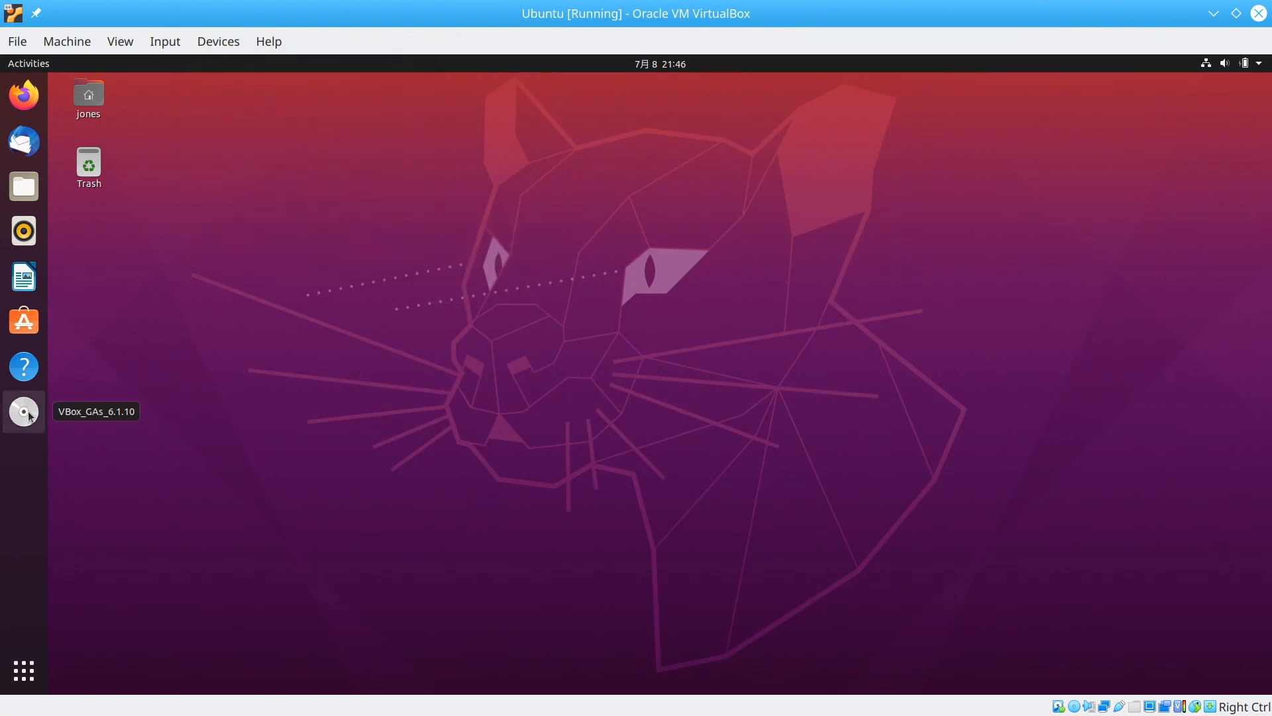